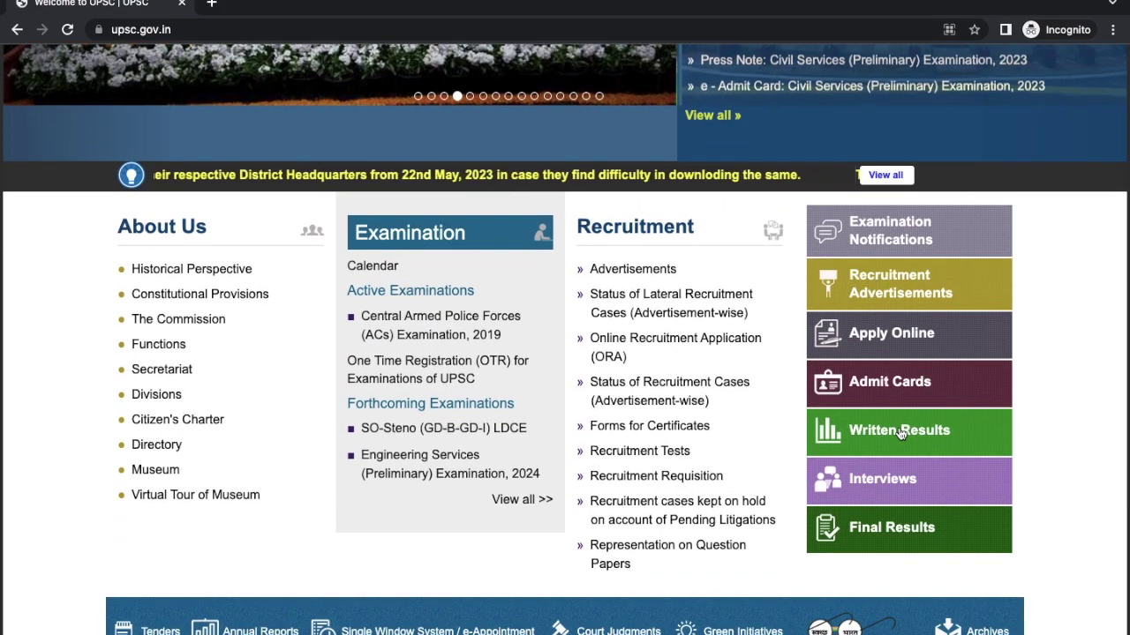
- Open the Apply Online page and follow the One Time Registration (OTR) portal link
{"action": "left_click", "coordinate": [883, 326]}
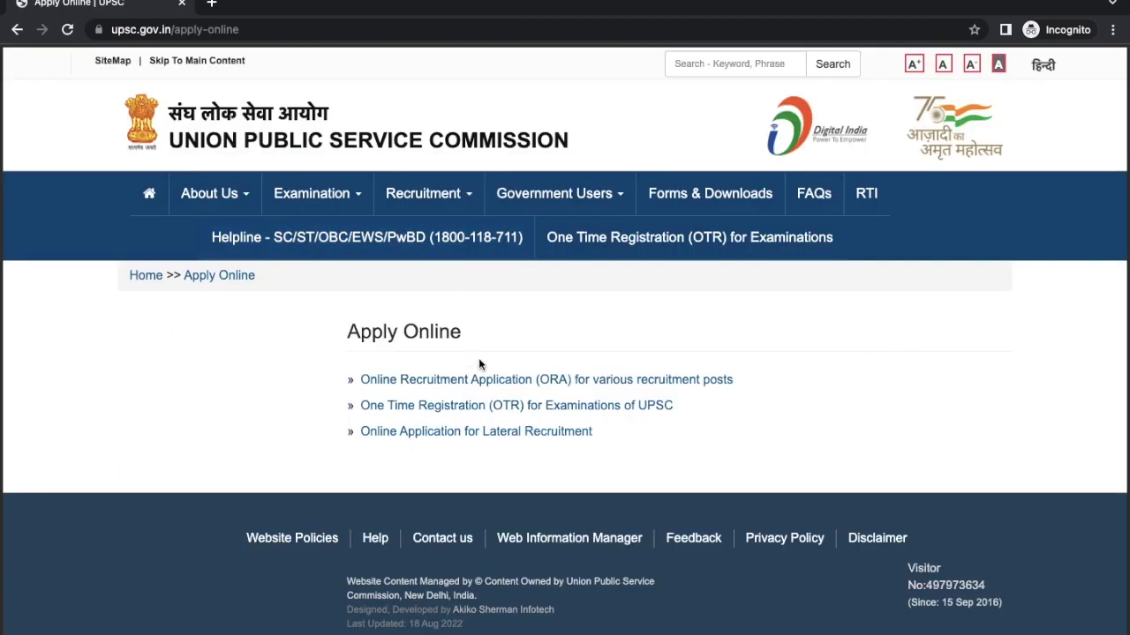
{"action": "left_click", "coordinate": [481, 406]}
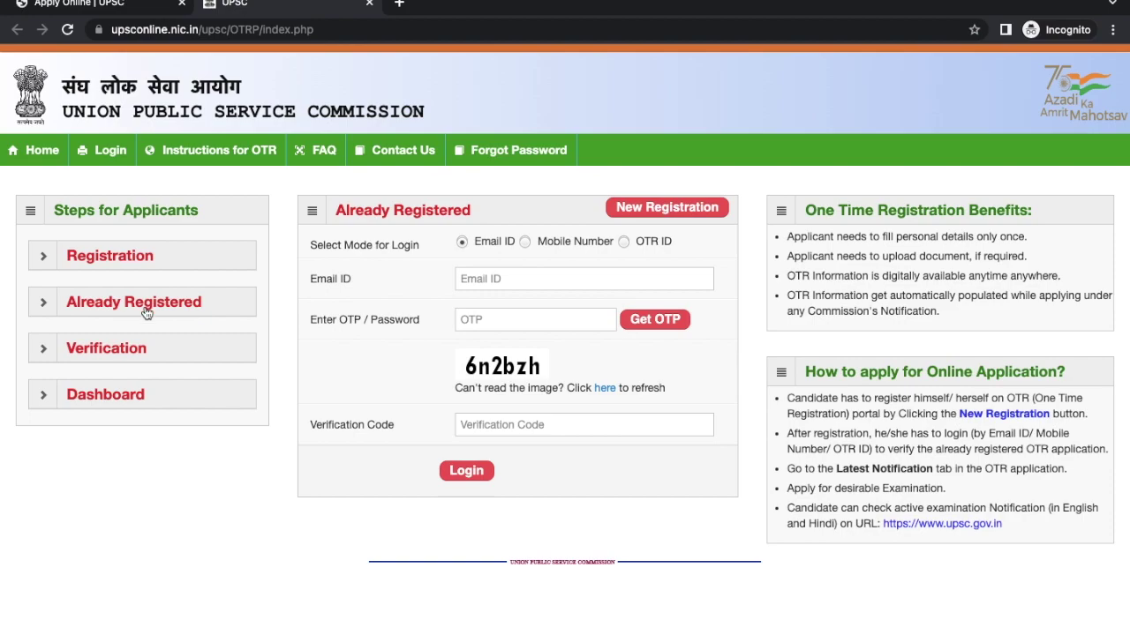
- Start a new One Time Registration from the OTR login page
{"action": "left_click", "coordinate": [653, 212]}
- Enter the candidate's name in Name and Verify Name, and answer No to name change
{"action": "left_click", "coordinate": [321, 297]}
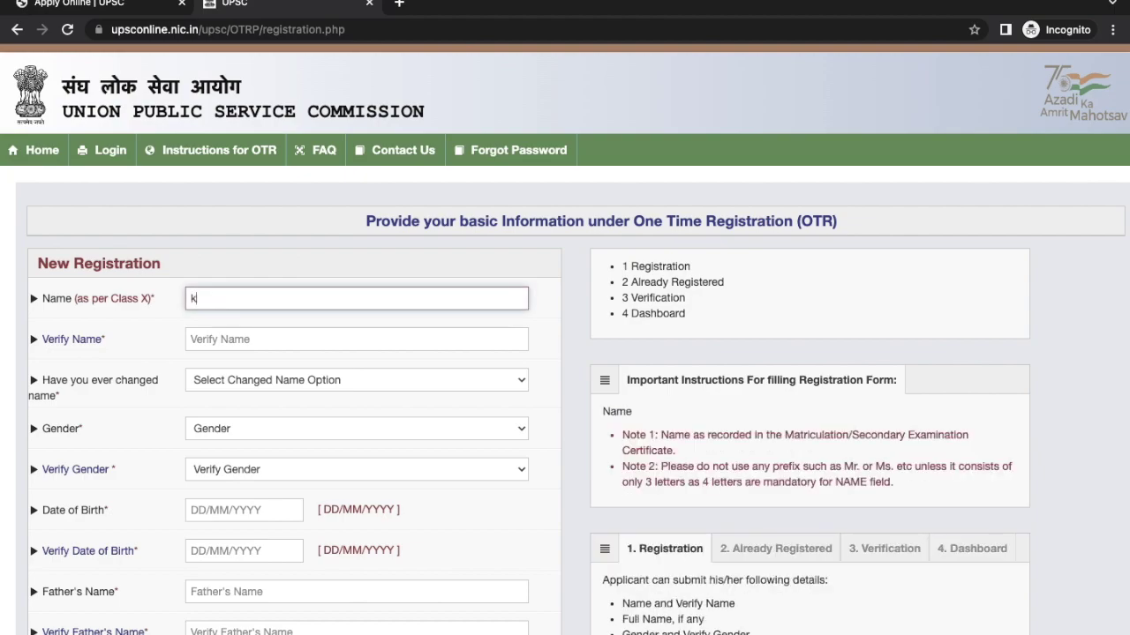
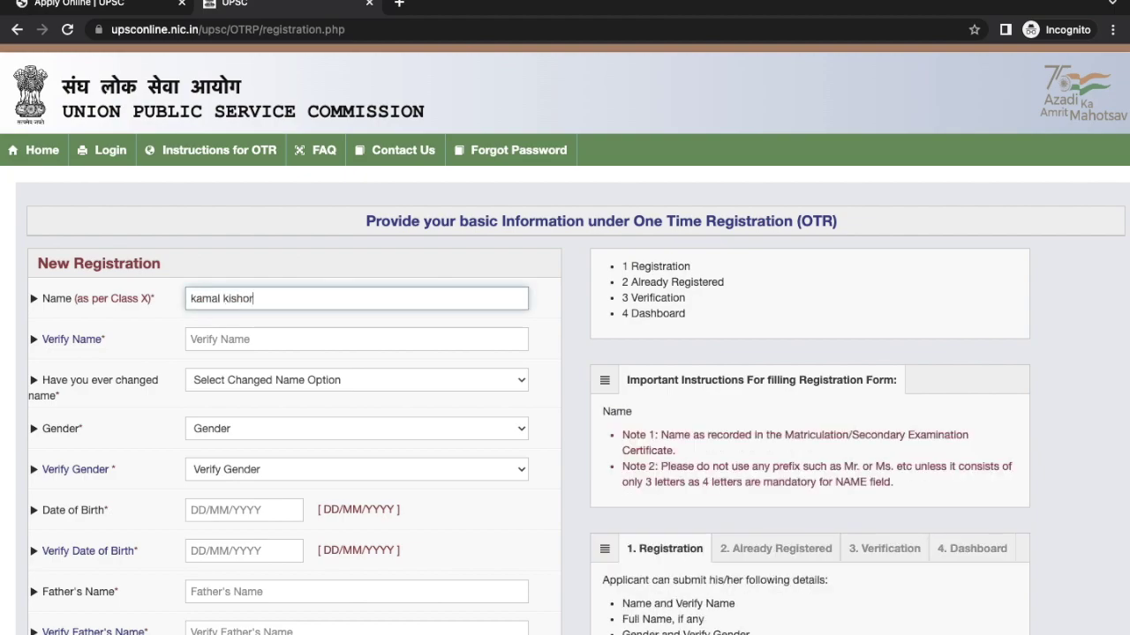
{"action": "left_click", "coordinate": [322, 333]}
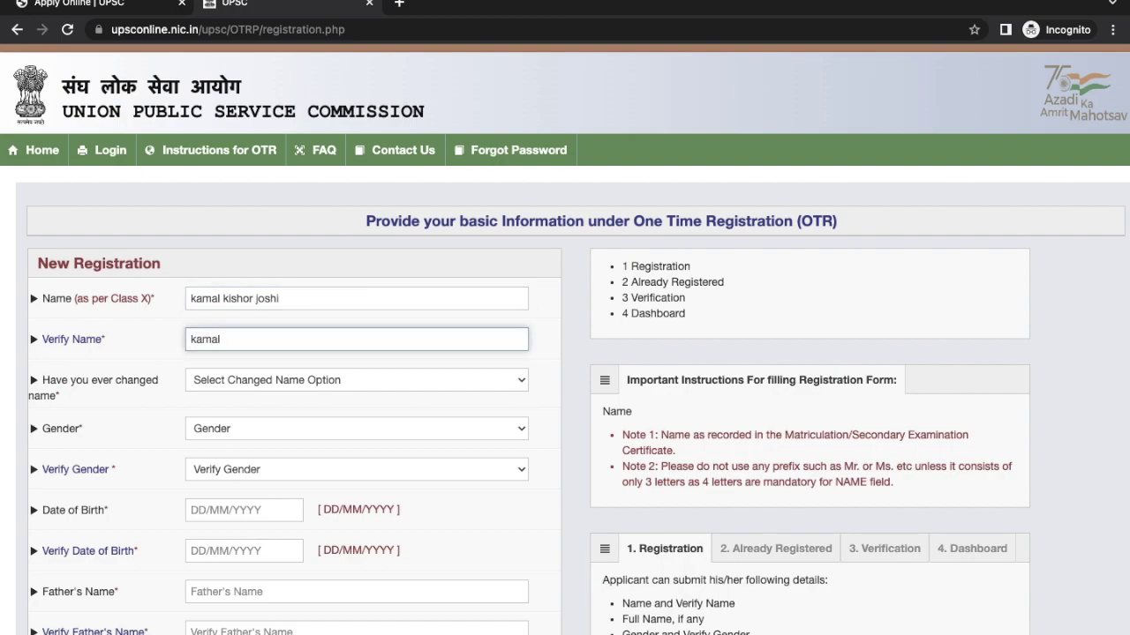
{"action": "left_click", "coordinate": [336, 386]}
{"action": "left_click", "coordinate": [303, 416]}
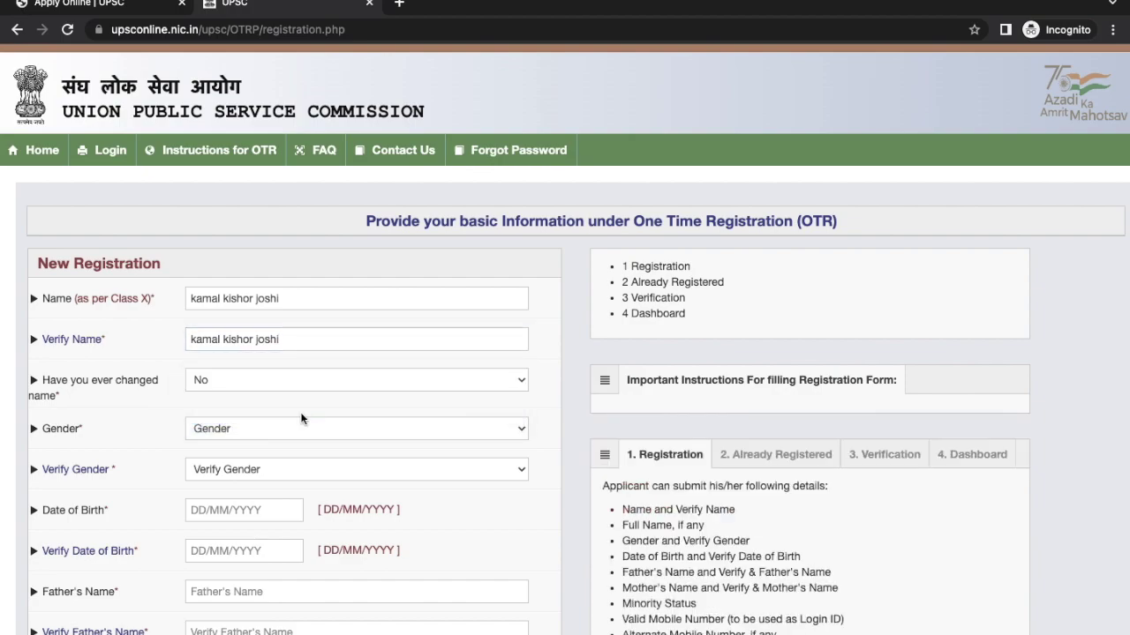
- Set gender and verify gender both to Male
{"action": "left_click", "coordinate": [246, 436]}
{"action": "left_click", "coordinate": [241, 446]}
{"action": "left_click", "coordinate": [240, 473]}
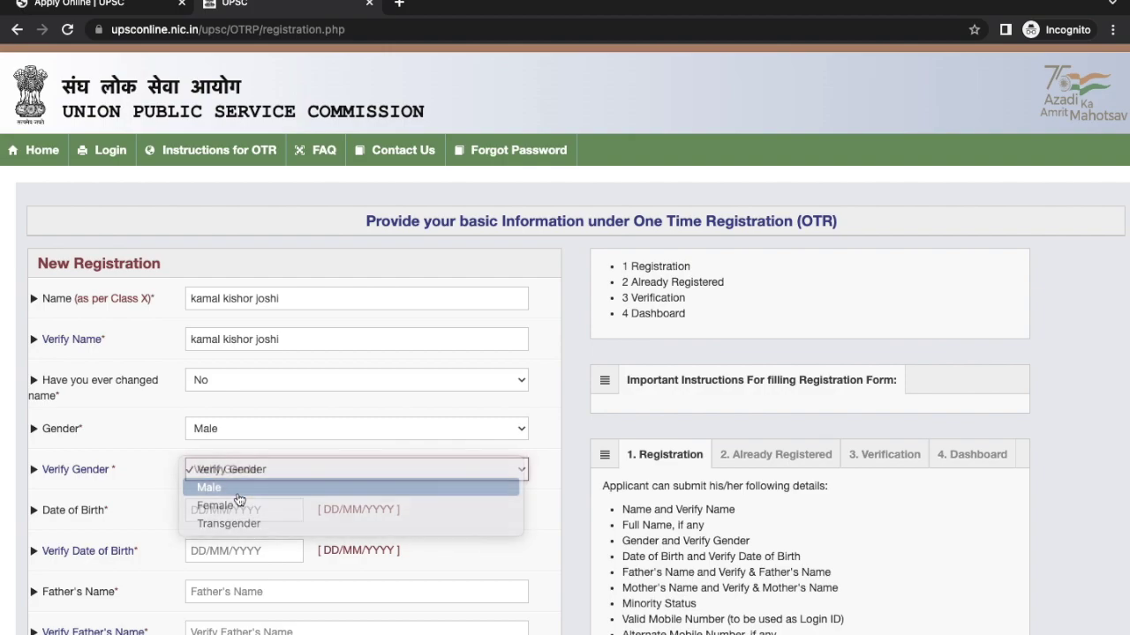
{"action": "left_click", "coordinate": [235, 489]}
{"action": "left_click", "coordinate": [222, 512]}
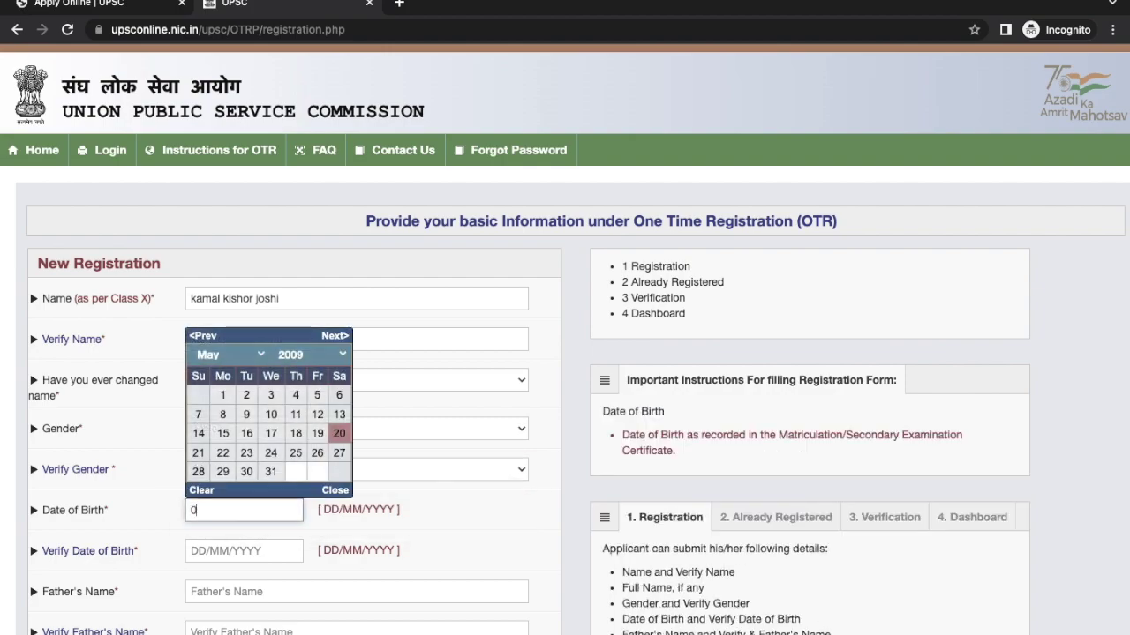
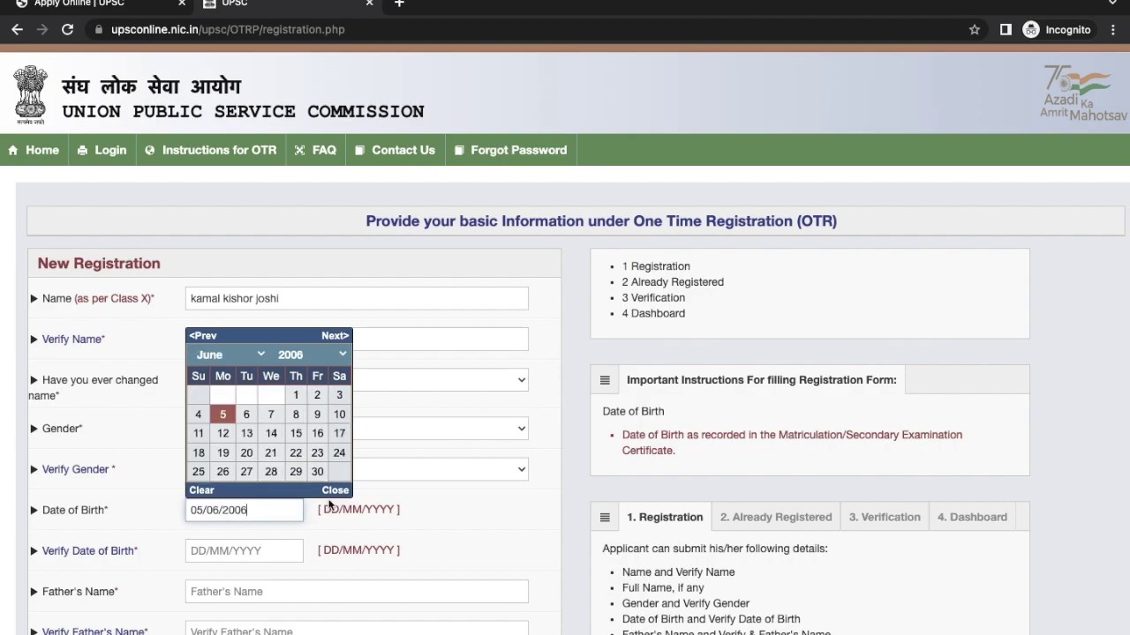
{"action": "left_click", "coordinate": [334, 491]}
{"action": "left_click", "coordinate": [255, 547]}
{"action": "left_click", "coordinate": [334, 548]}
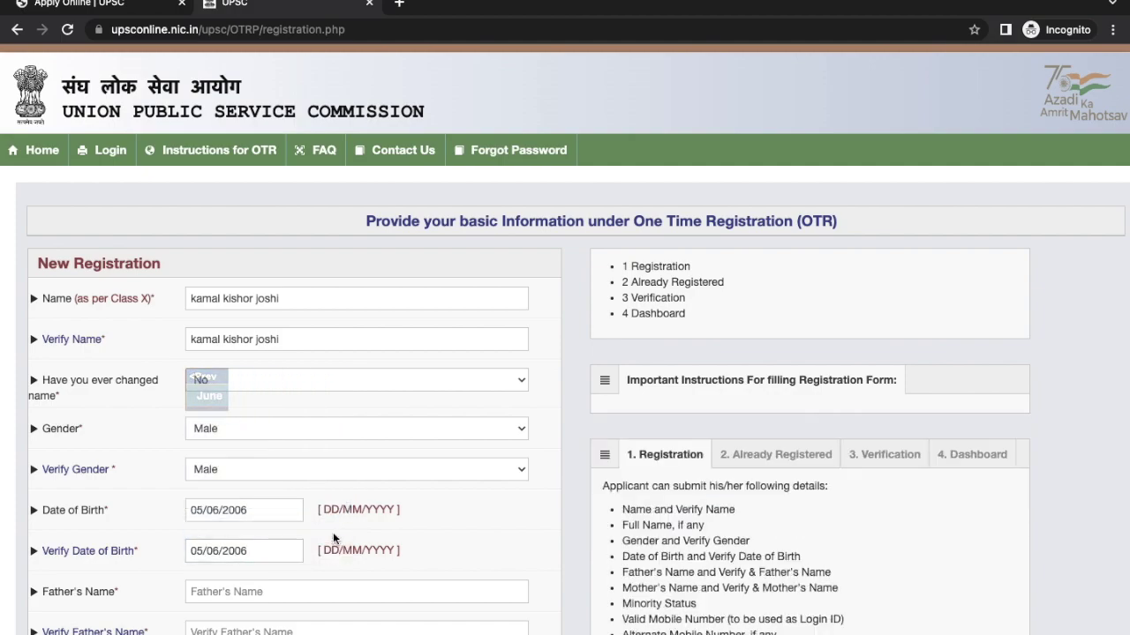
{"action": "scroll", "coordinate": [391, 560], "scroll_direction": "down", "scroll_amount": 2}
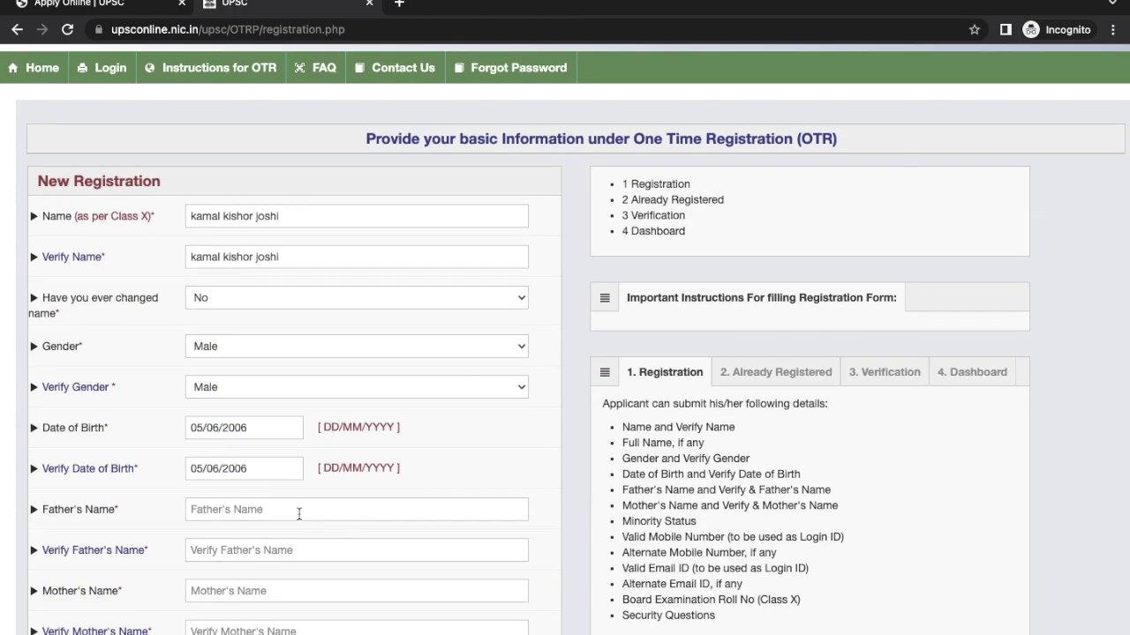
- Enter the father's name and verify it
{"action": "left_click", "coordinate": [299, 513]}
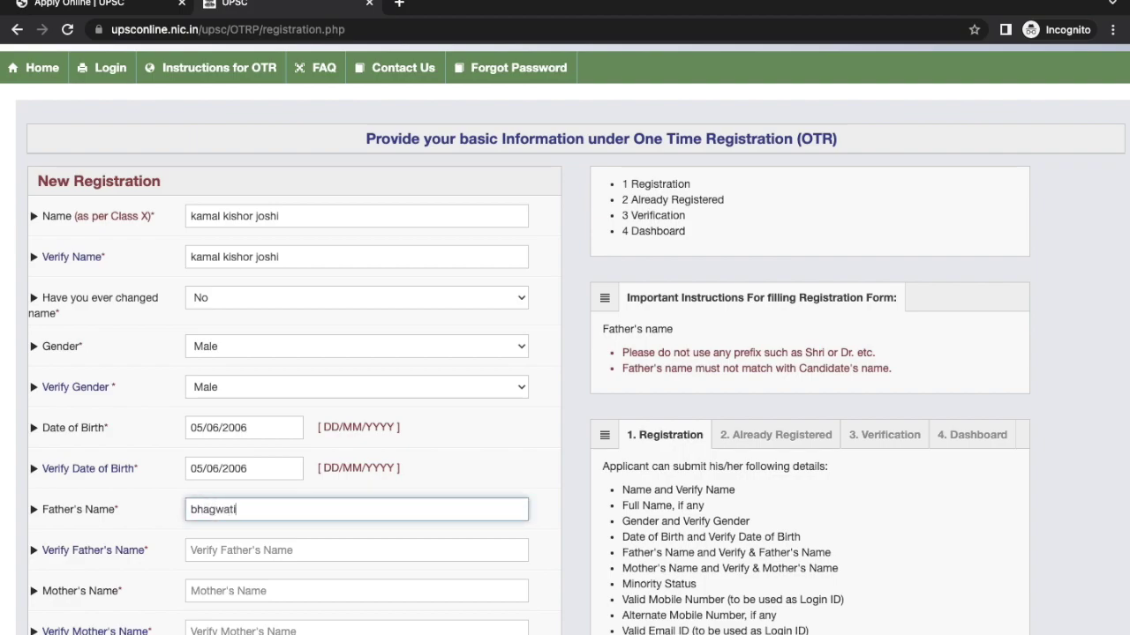
{"action": "left_click", "coordinate": [292, 550]}
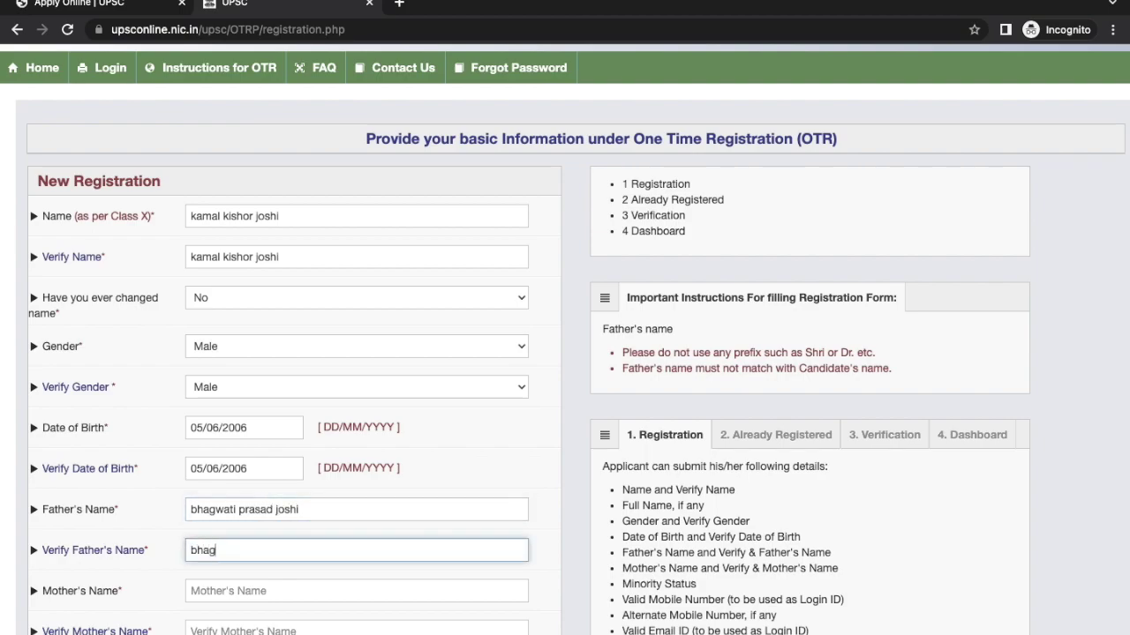
- Enter and verify the mother's name, and set minority status to No
{"action": "left_click", "coordinate": [309, 591]}
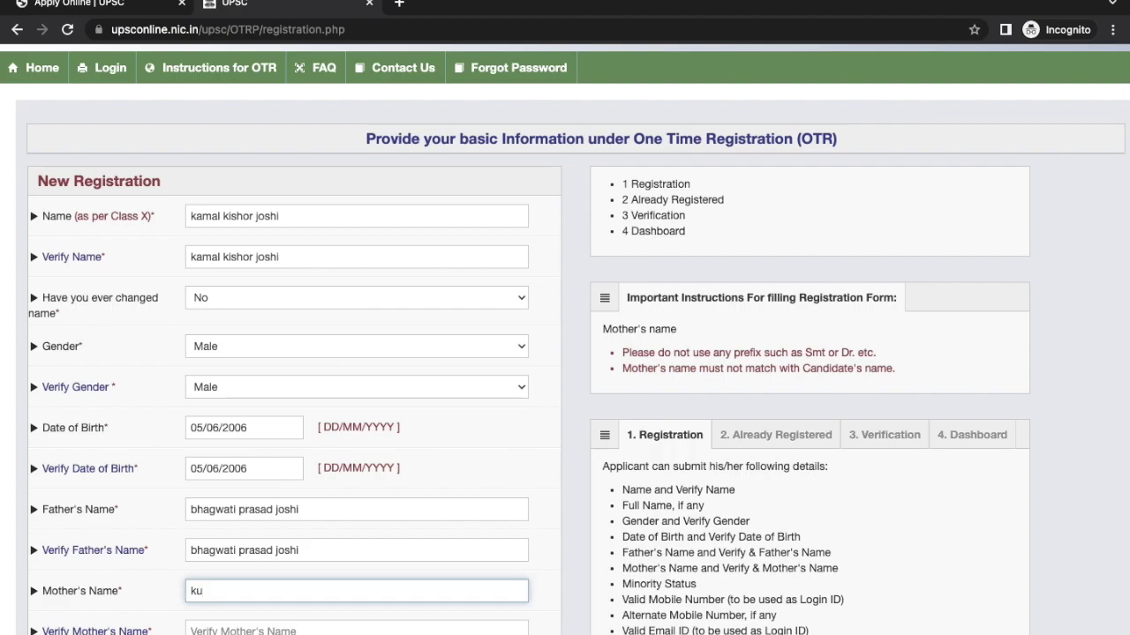
{"action": "scroll", "coordinate": [309, 591], "scroll_direction": "down", "scroll_amount": 5}
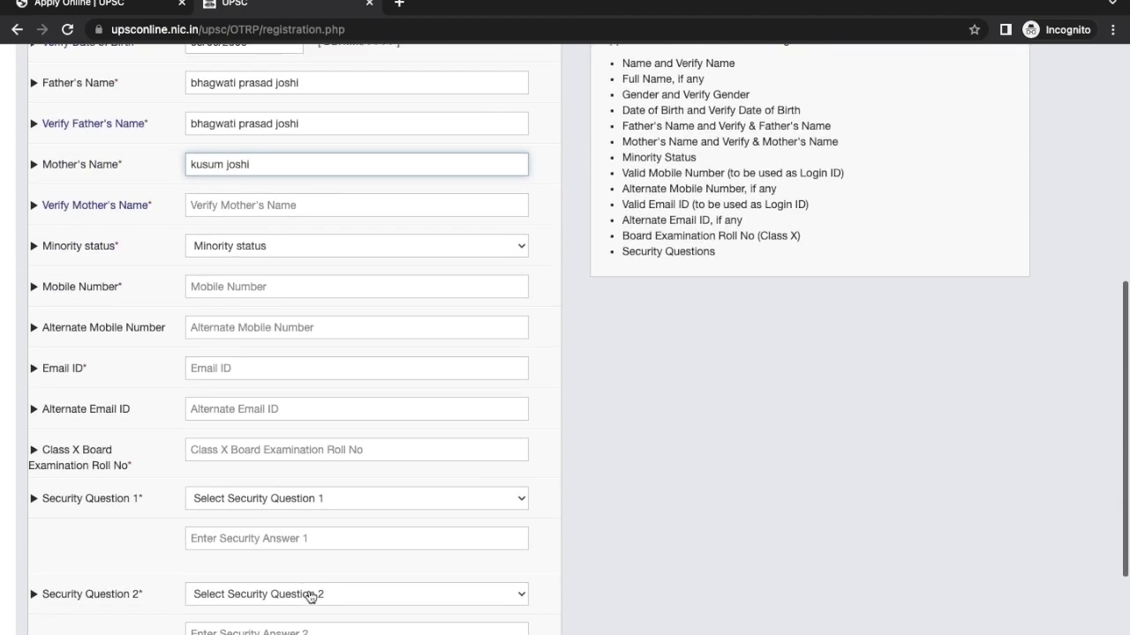
{"action": "left_click", "coordinate": [248, 189]}
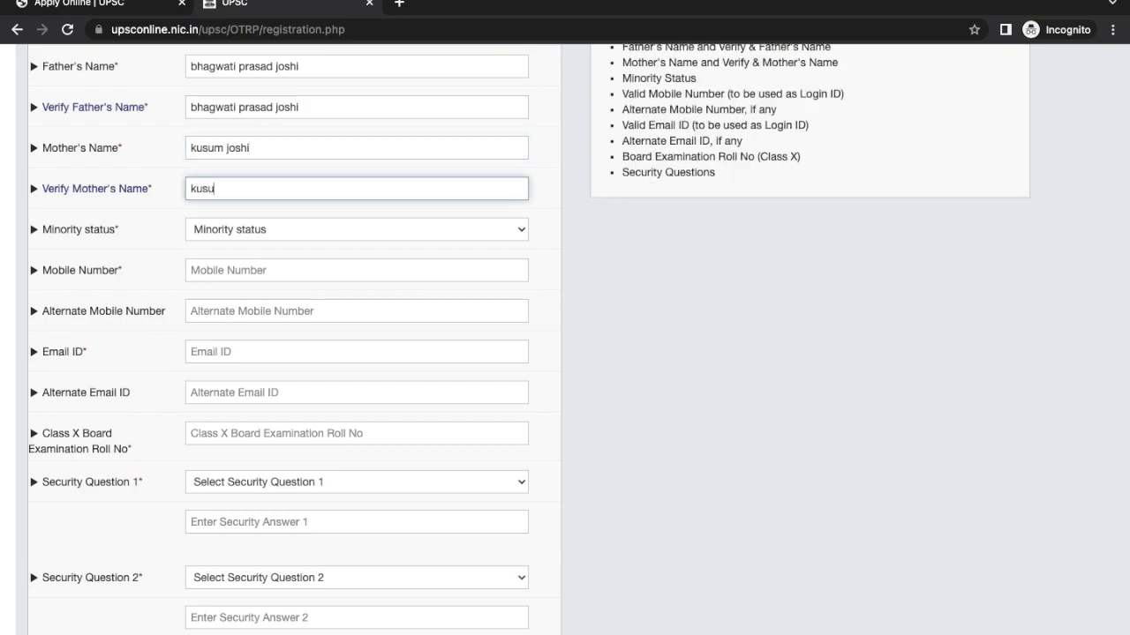
{"action": "left_click", "coordinate": [256, 233]}
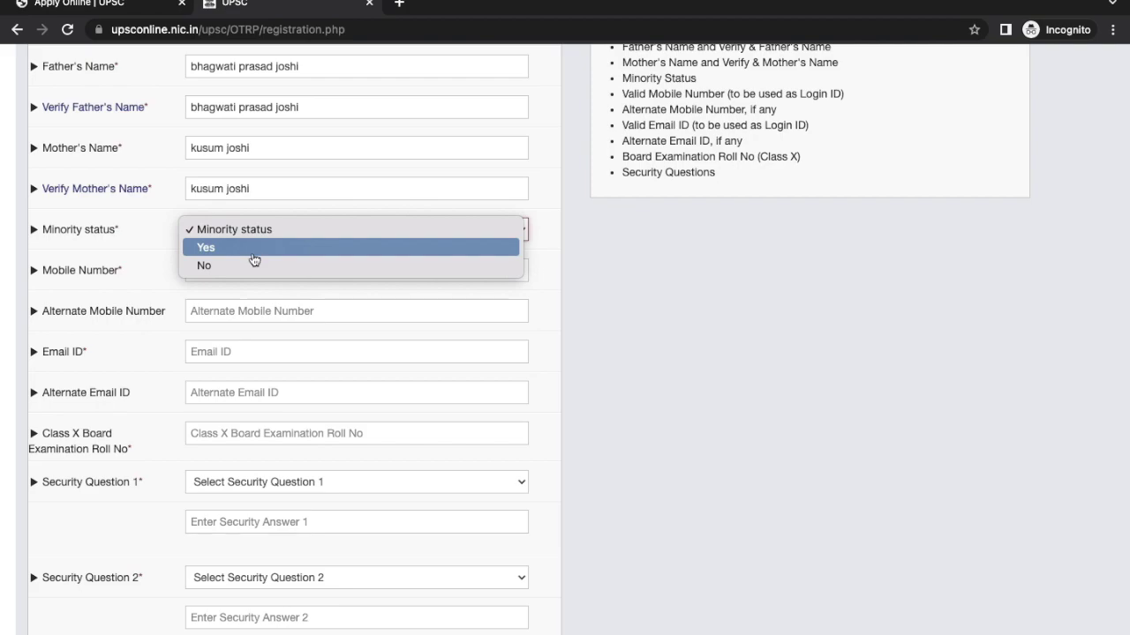
{"action": "left_click", "coordinate": [251, 265]}
{"action": "left_click", "coordinate": [238, 265]}
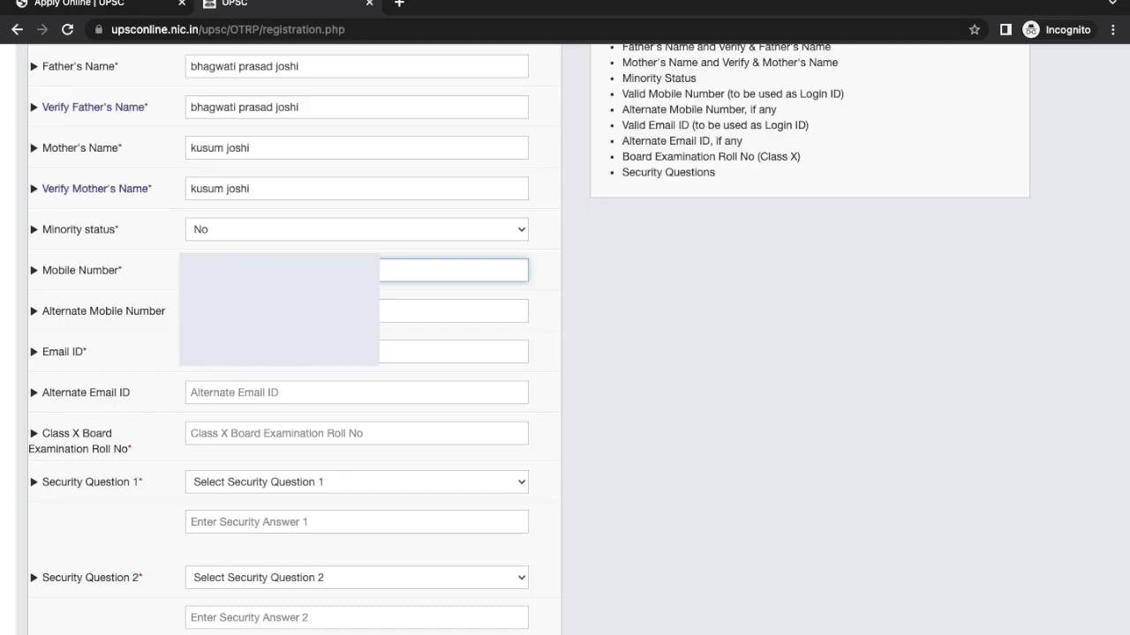
- Fill in the e-mail address and the Class X roll number
{"action": "left_click", "coordinate": [454, 351]}
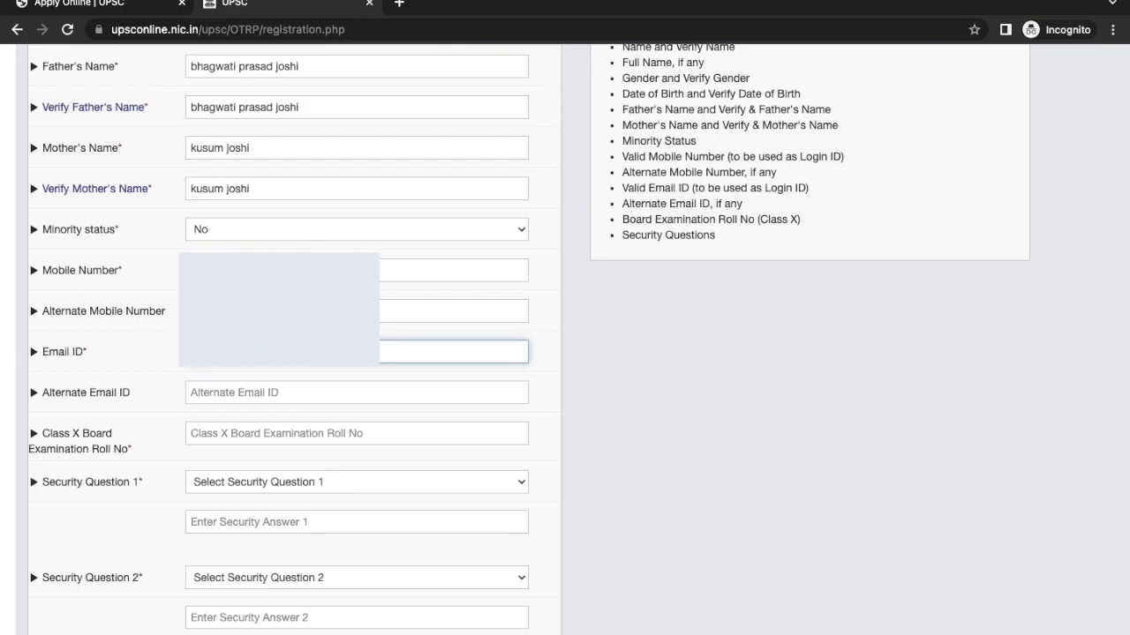
{"action": "left_click", "coordinate": [283, 434]}
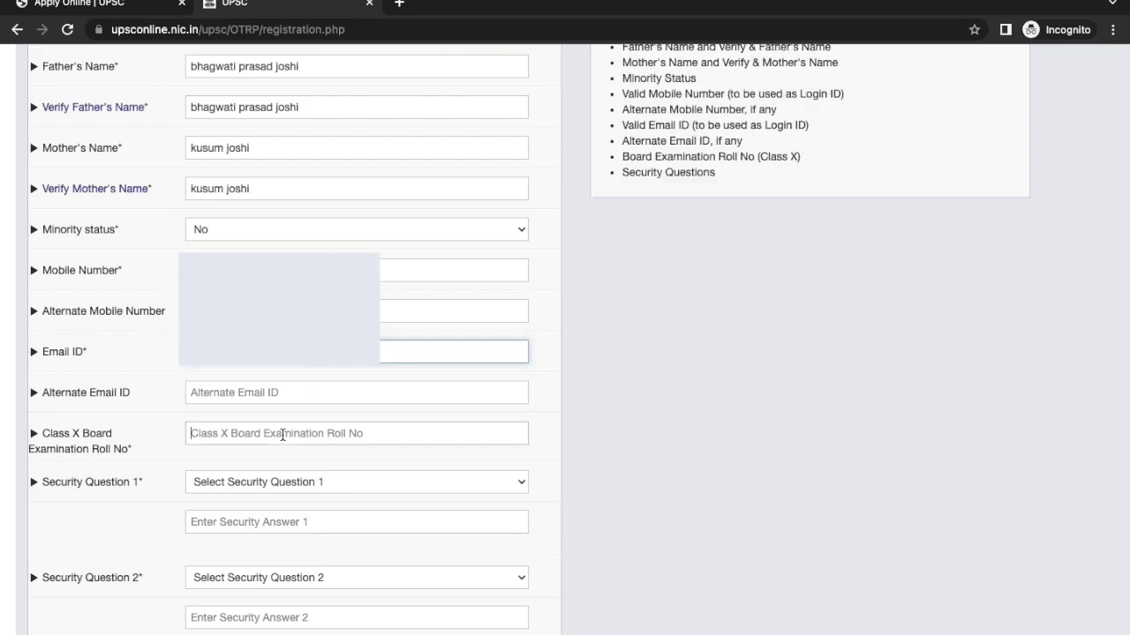
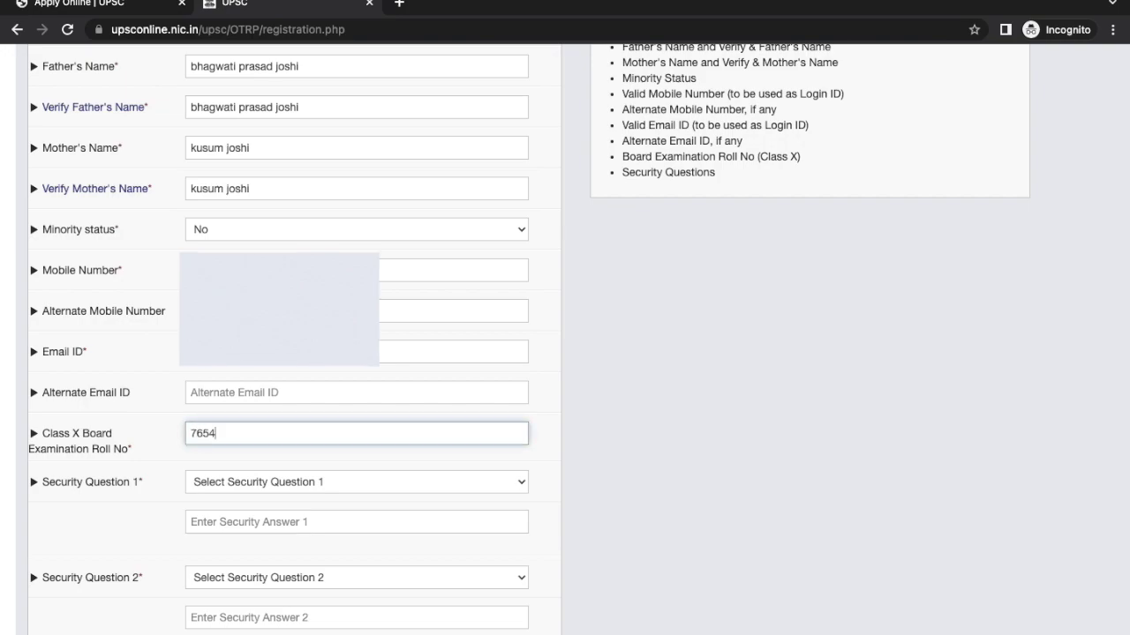
- Choose the favourite-subject and childhood-name security questions and answer each
{"action": "left_click", "coordinate": [349, 484]}
{"action": "left_click", "coordinate": [348, 499]}
{"action": "left_click", "coordinate": [323, 521]}
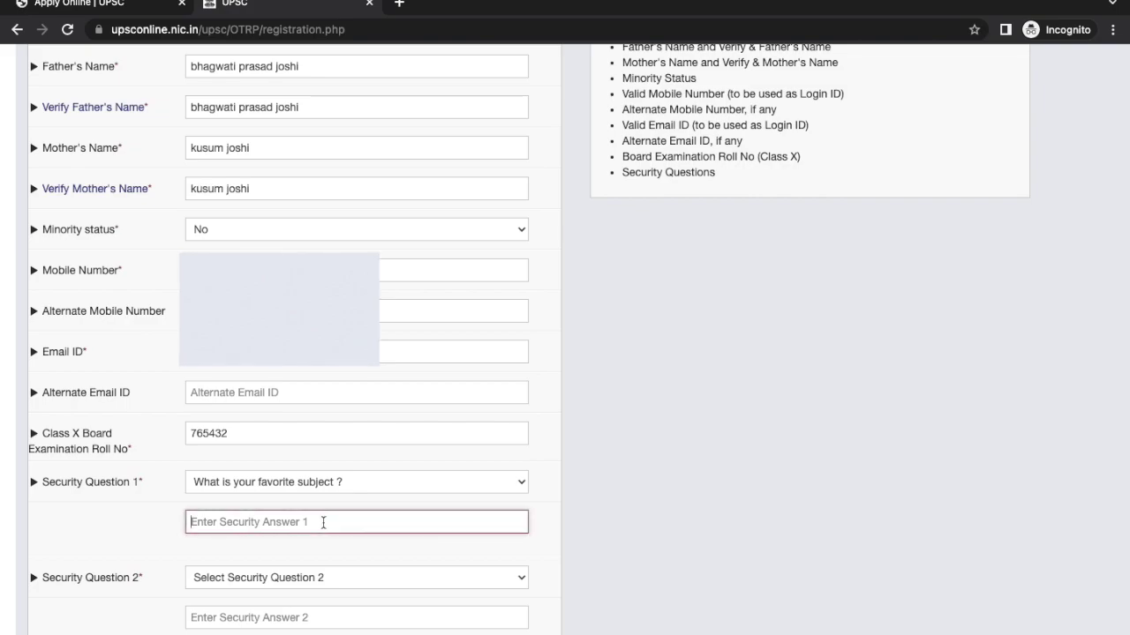
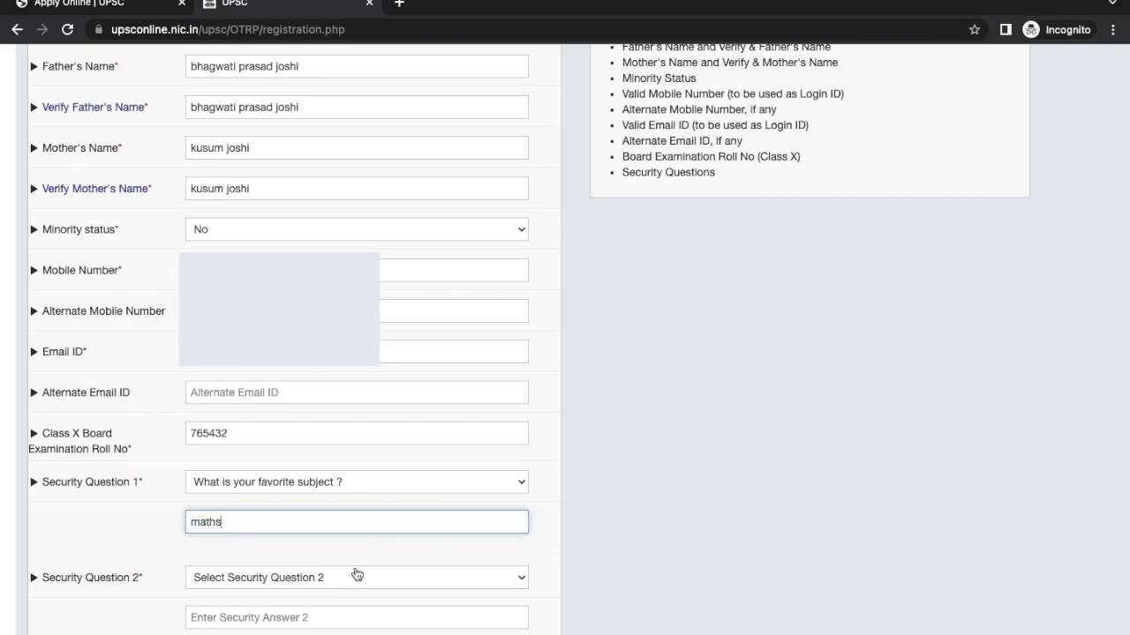
{"action": "left_click", "coordinate": [353, 577]}
{"action": "left_click", "coordinate": [344, 613]}
{"action": "left_click", "coordinate": [326, 617]}
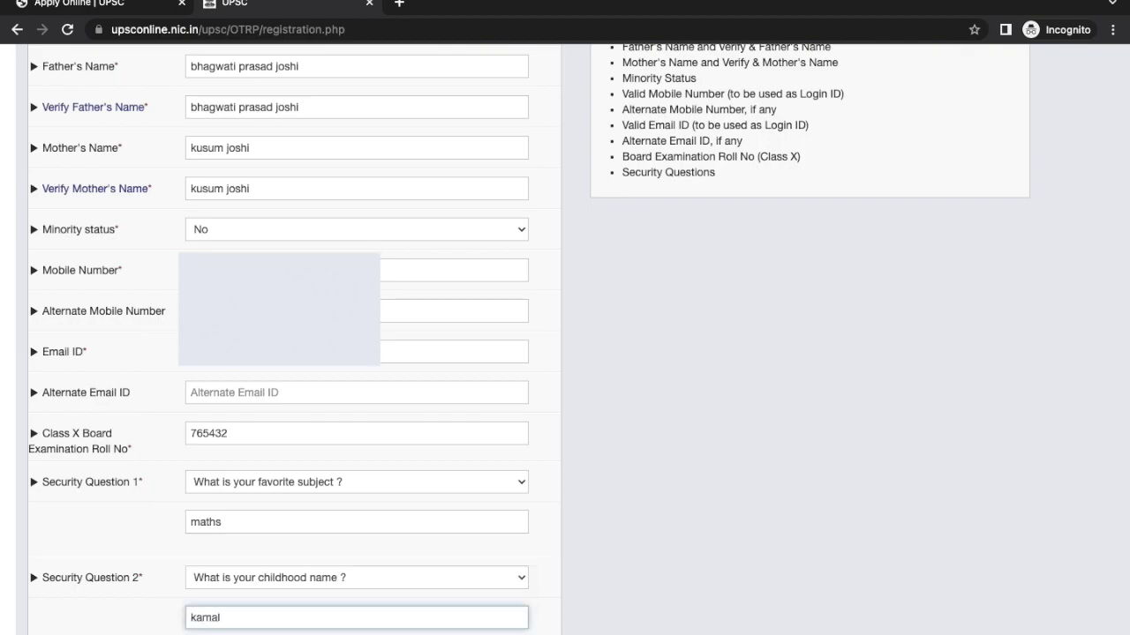
- Enter the captcha, submit the registration, and agree to the details
{"action": "scroll", "coordinate": [261, 516], "scroll_direction": "down", "scroll_amount": 3}
{"action": "left_click", "coordinate": [256, 503]}
{"action": "type", "text": "vm"}
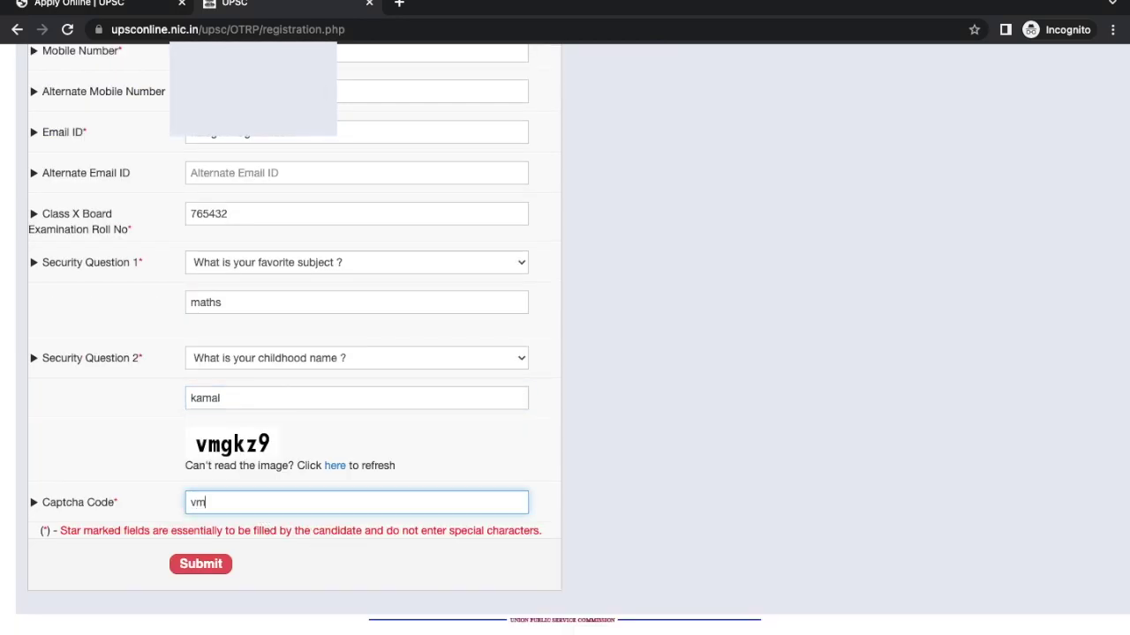
{"action": "type", "text": "gkz9"}
{"action": "left_click", "coordinate": [201, 566]}
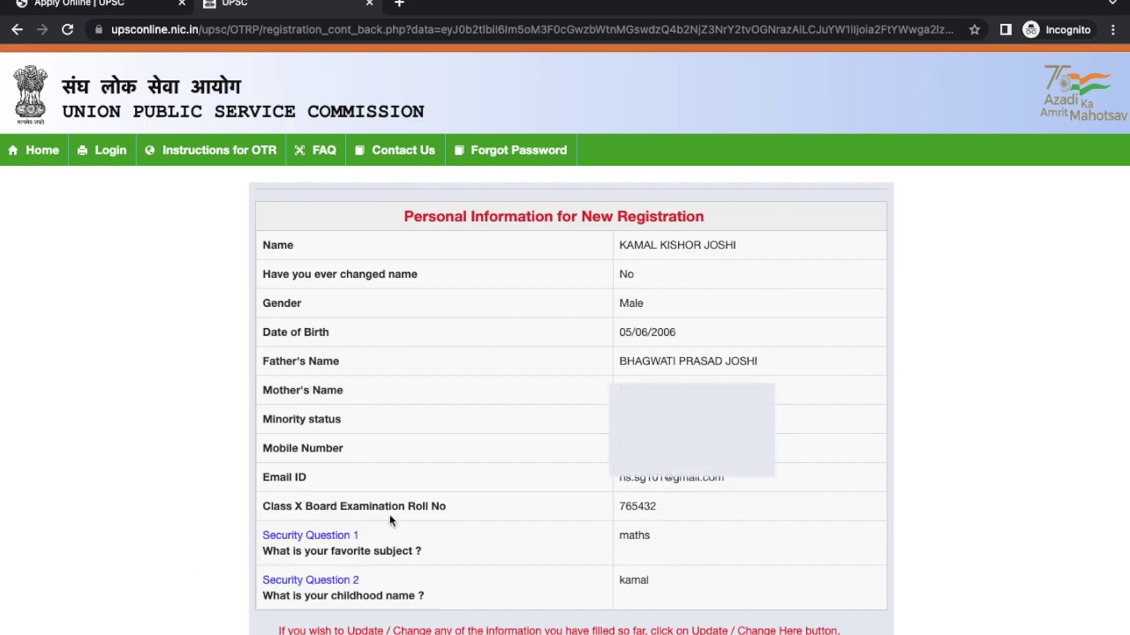
{"action": "scroll", "coordinate": [389, 514], "scroll_direction": "down", "scroll_amount": 1}
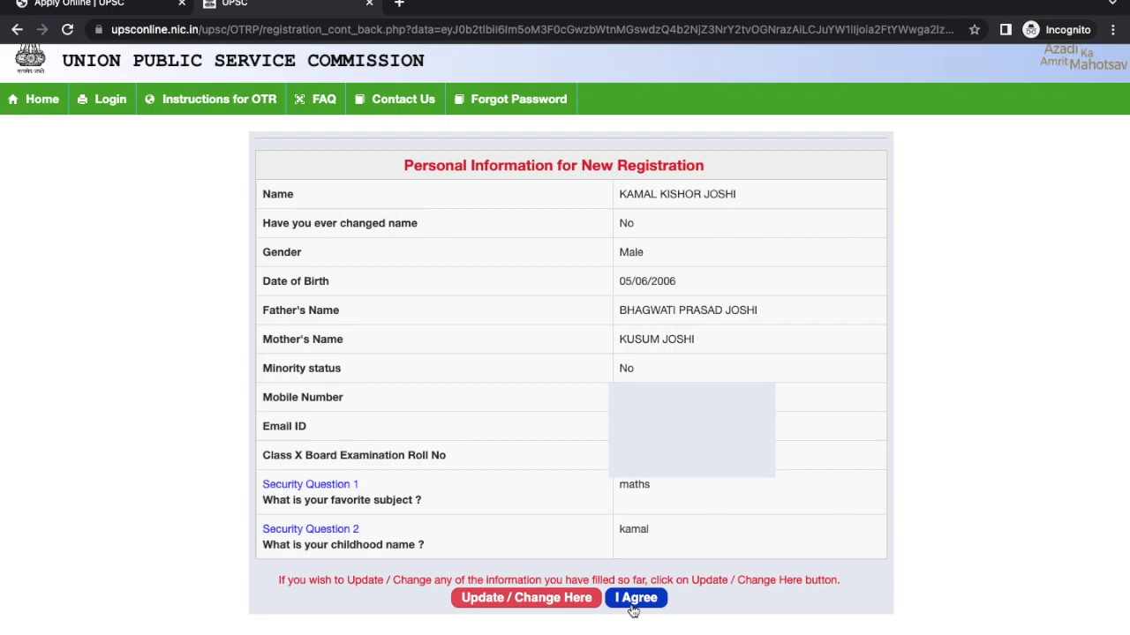
{"action": "left_click", "coordinate": [633, 600]}
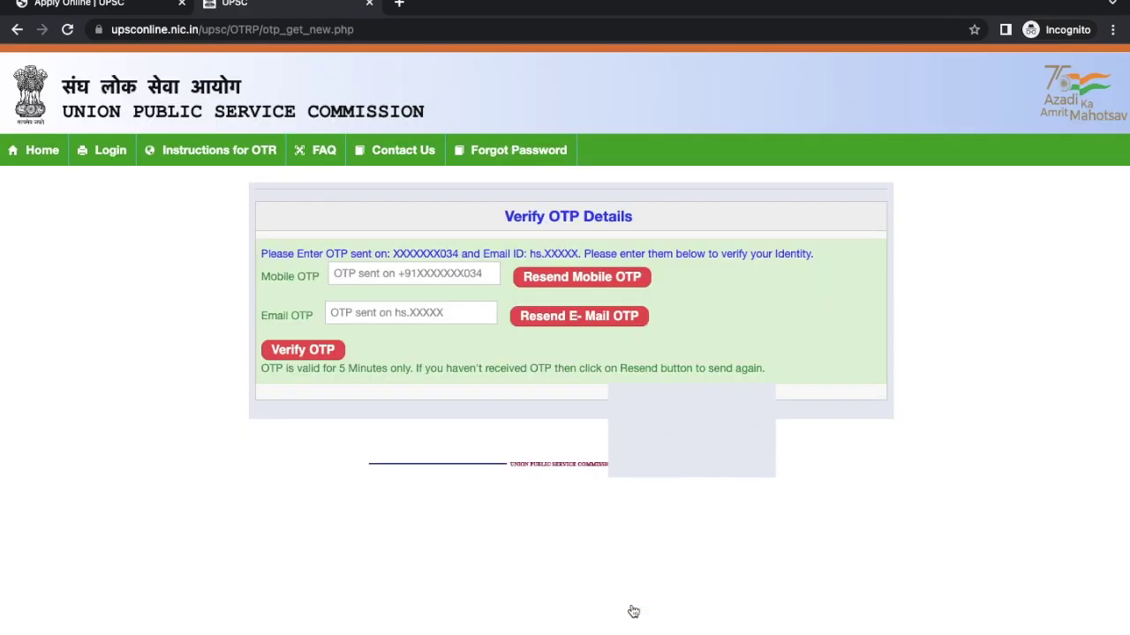
- Enter the received mobile and e-mail OTPs and verify them
{"action": "left_click", "coordinate": [446, 273]}
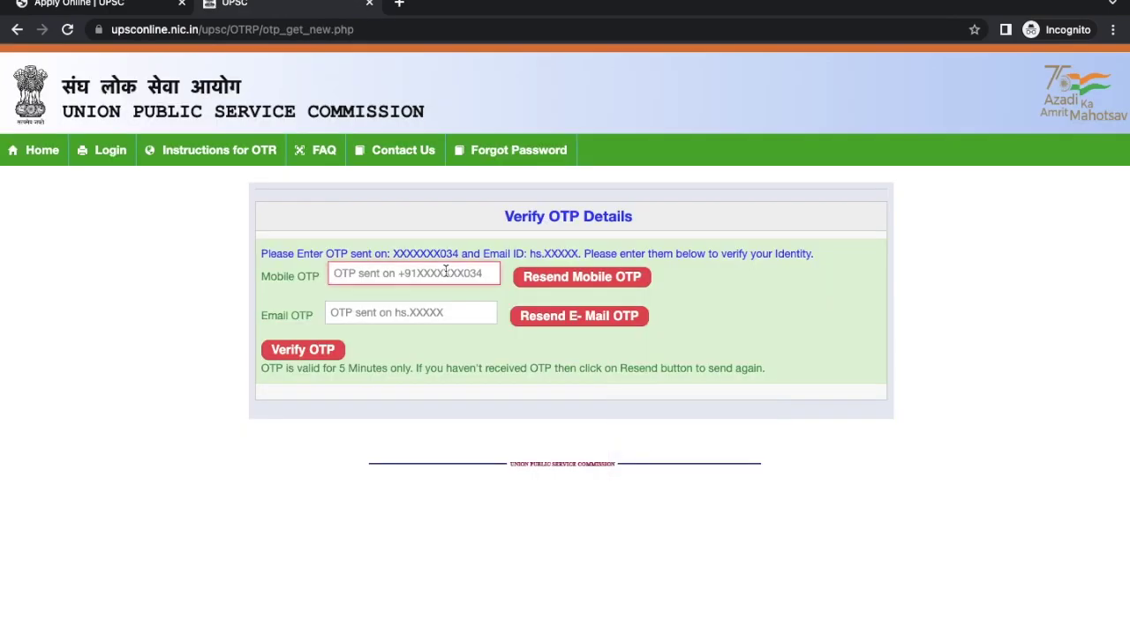
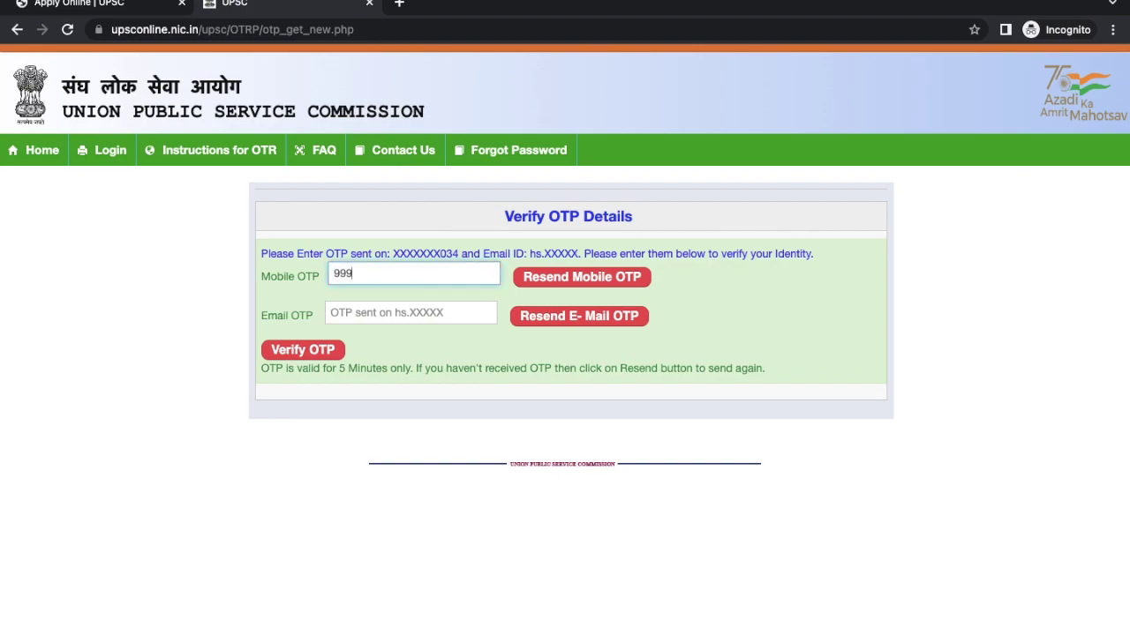
{"action": "key", "text": "Tab"}
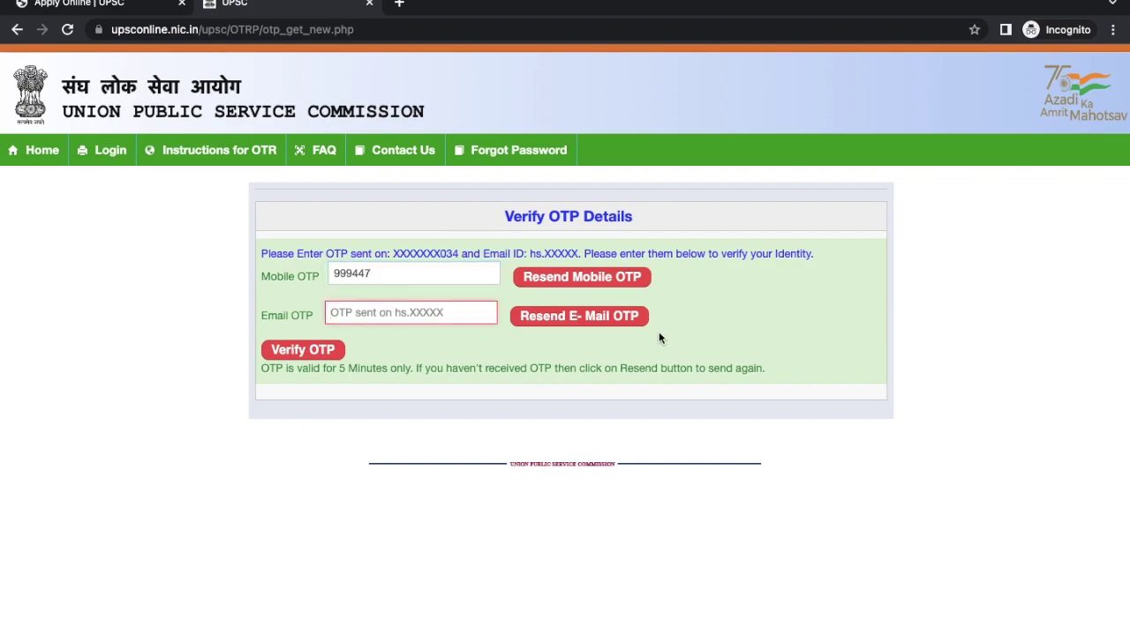
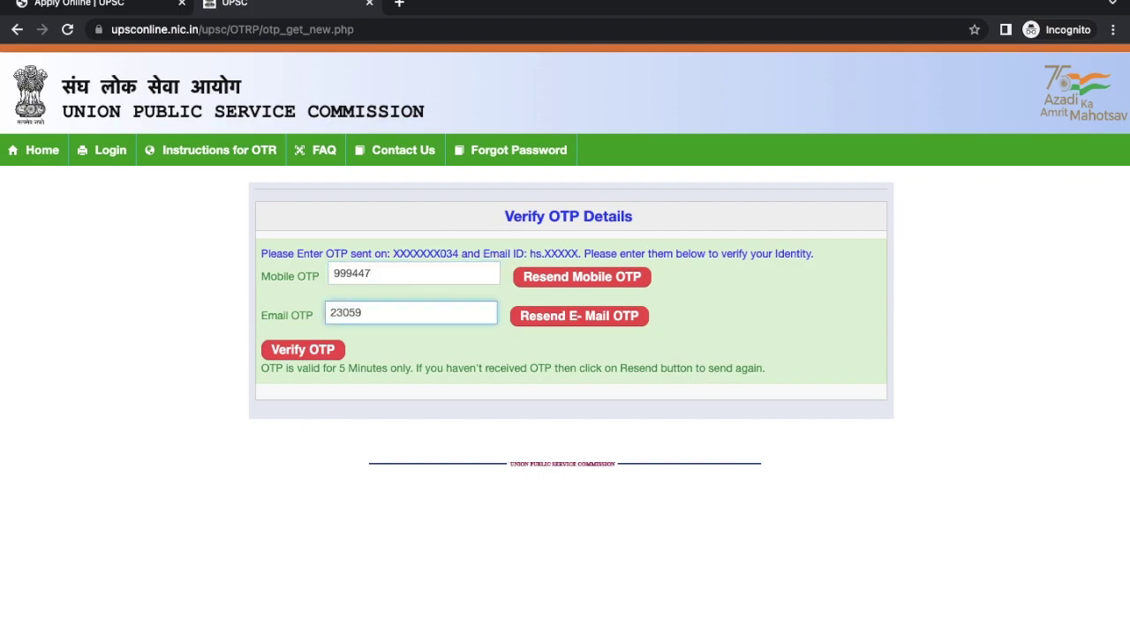
{"action": "left_click", "coordinate": [302, 349]}
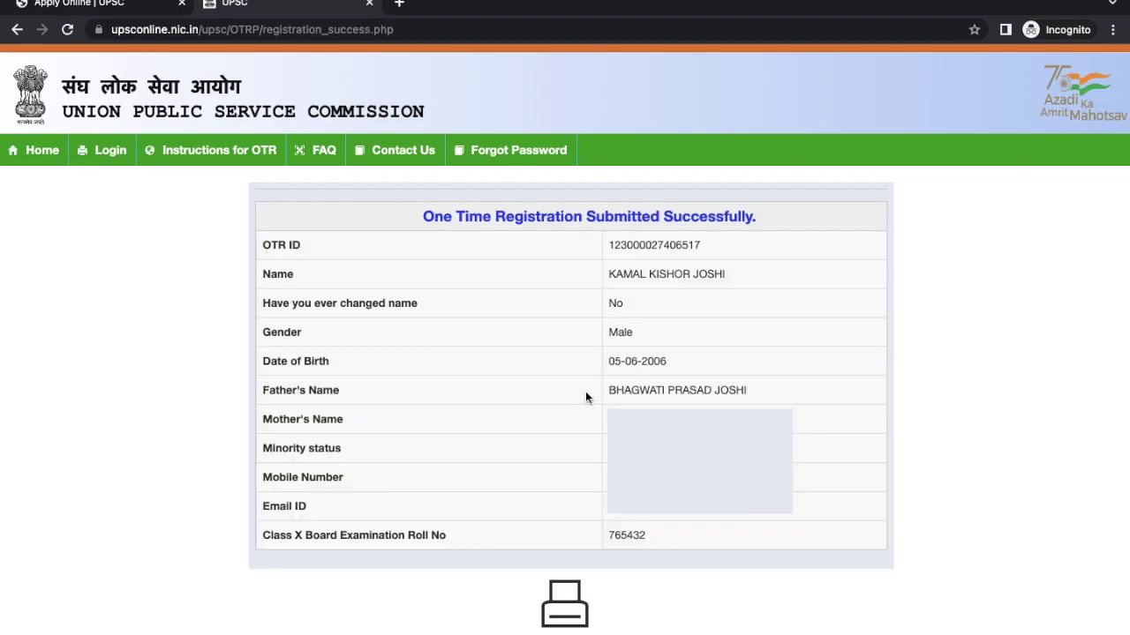
- Review the registration summary with the OTR ID, then go to the Login page
{"action": "scroll", "coordinate": [585, 396], "scroll_direction": "down", "scroll_amount": 1}
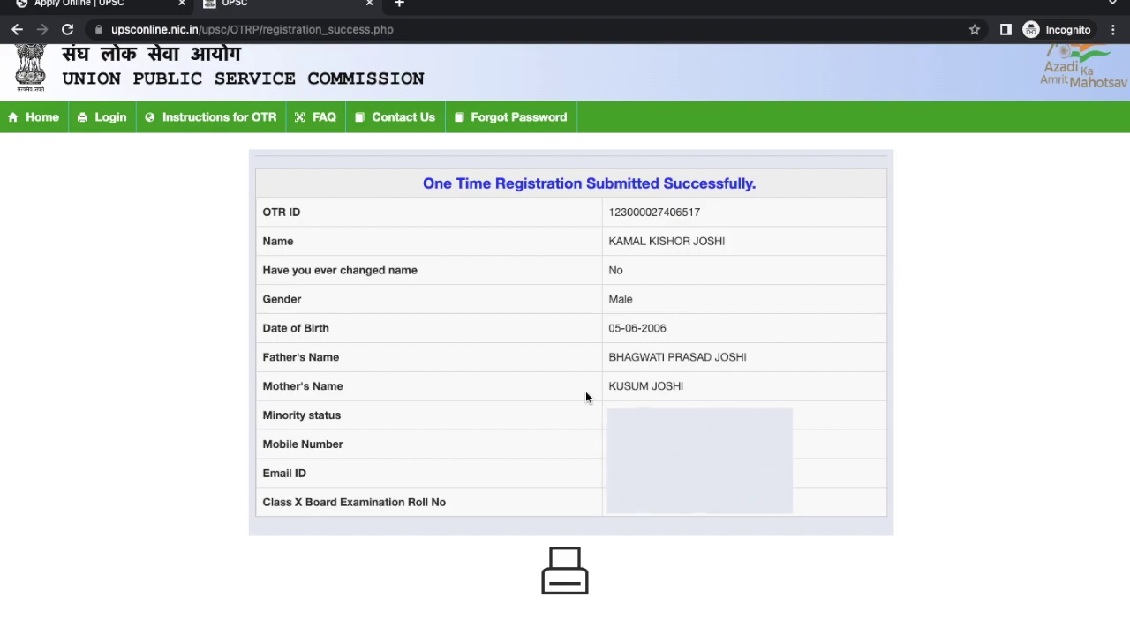
{"action": "left_click", "coordinate": [111, 118]}
- Choose mobile-number login, request and enter the login OTP, and fill the verification code
{"action": "left_click", "coordinate": [526, 242]}
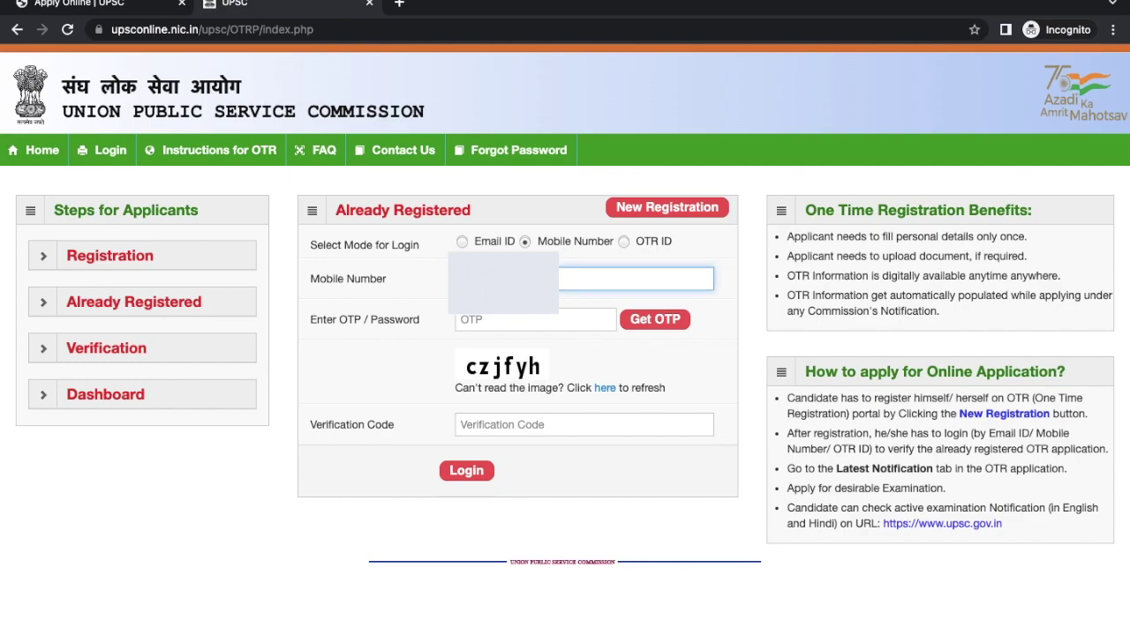
{"action": "left_click", "coordinate": [556, 320]}
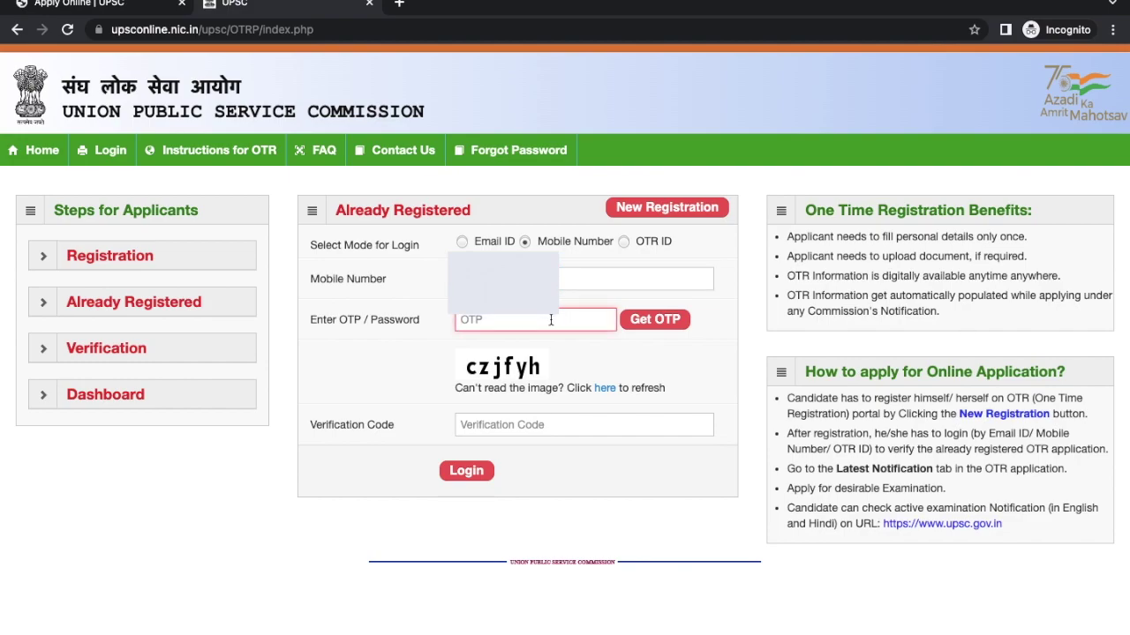
{"action": "left_click", "coordinate": [652, 321]}
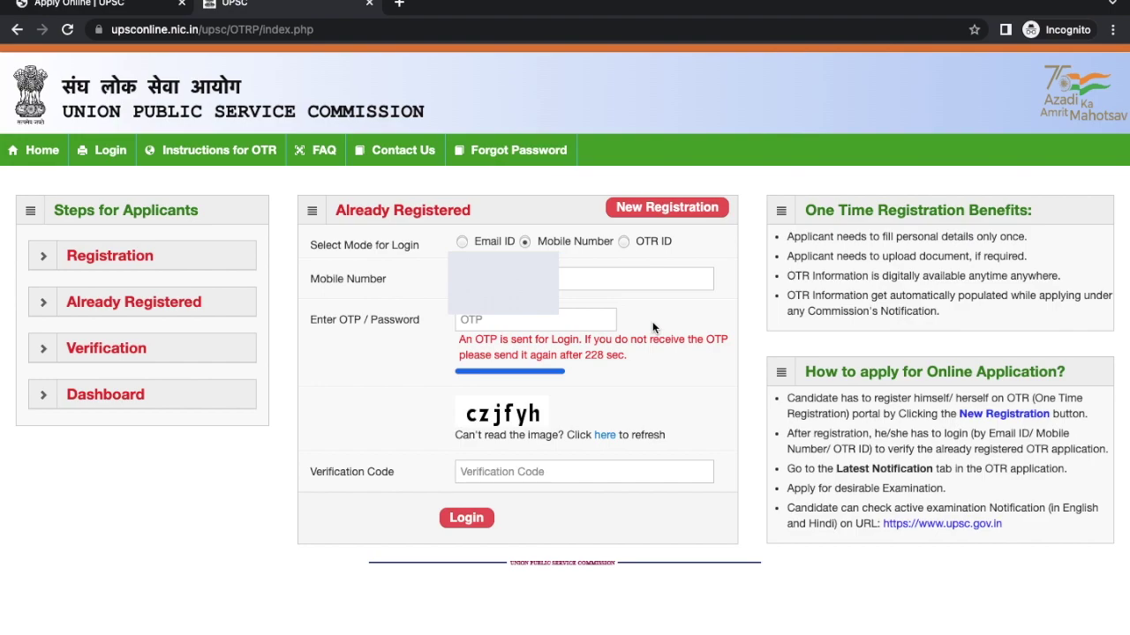
{"action": "left_click", "coordinate": [591, 316]}
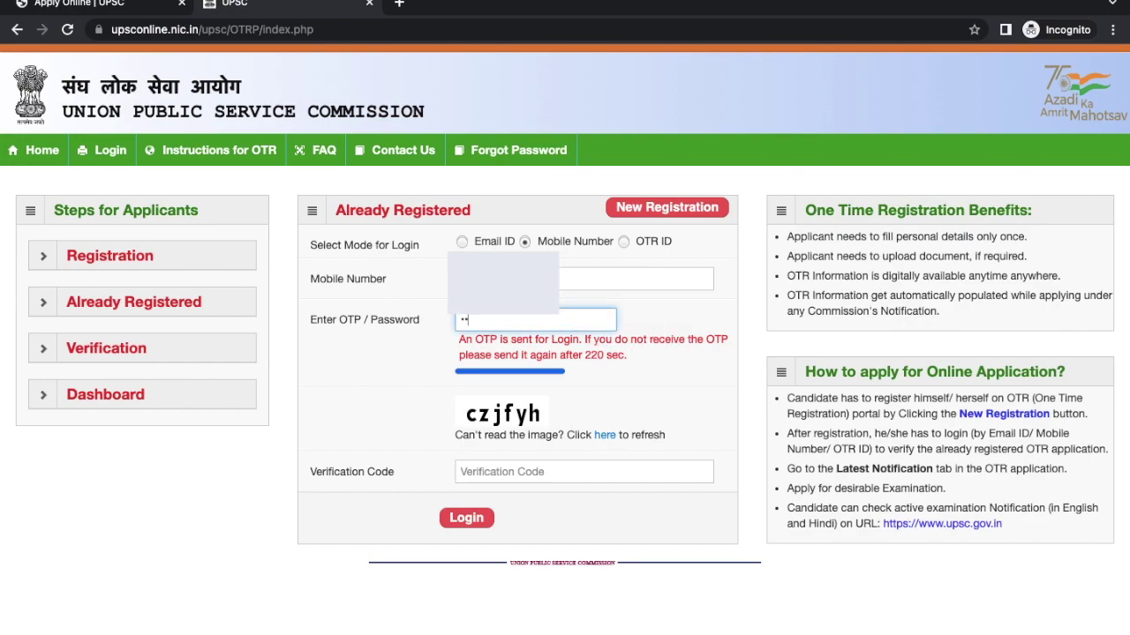
{"action": "left_click", "coordinate": [596, 475]}
- Log in and set a new password meeting all five criteria in both password fields
{"action": "left_click", "coordinate": [466, 517]}
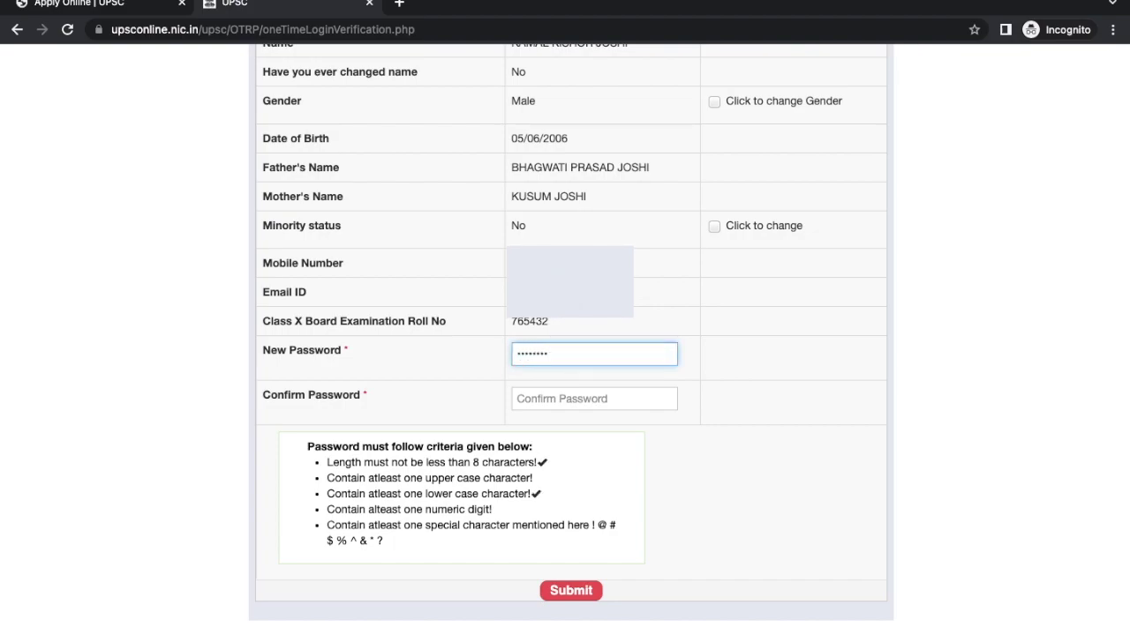
{"action": "left_click", "coordinate": [544, 397]}
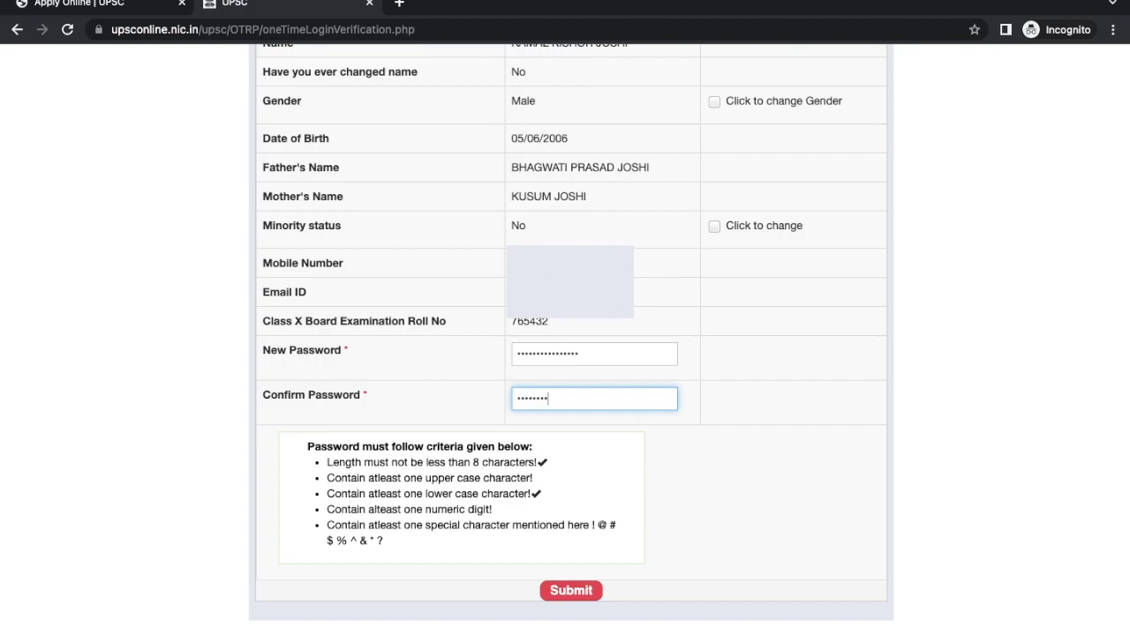
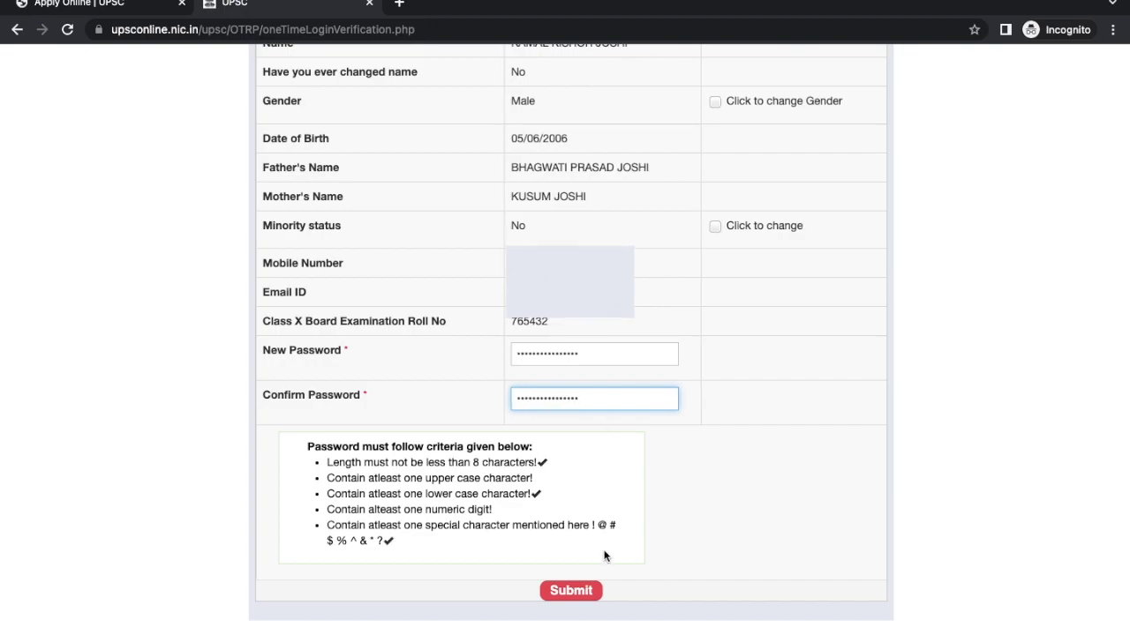
{"action": "scroll", "coordinate": [600, 563], "scroll_direction": "down", "scroll_amount": 1}
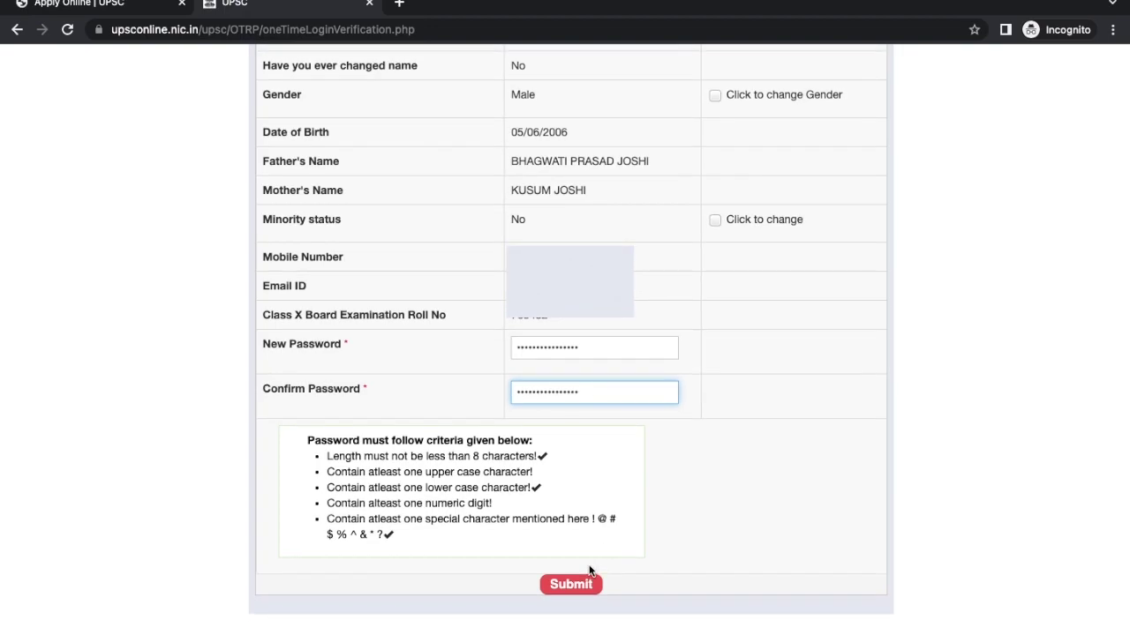
{"action": "left_click", "coordinate": [606, 348]}
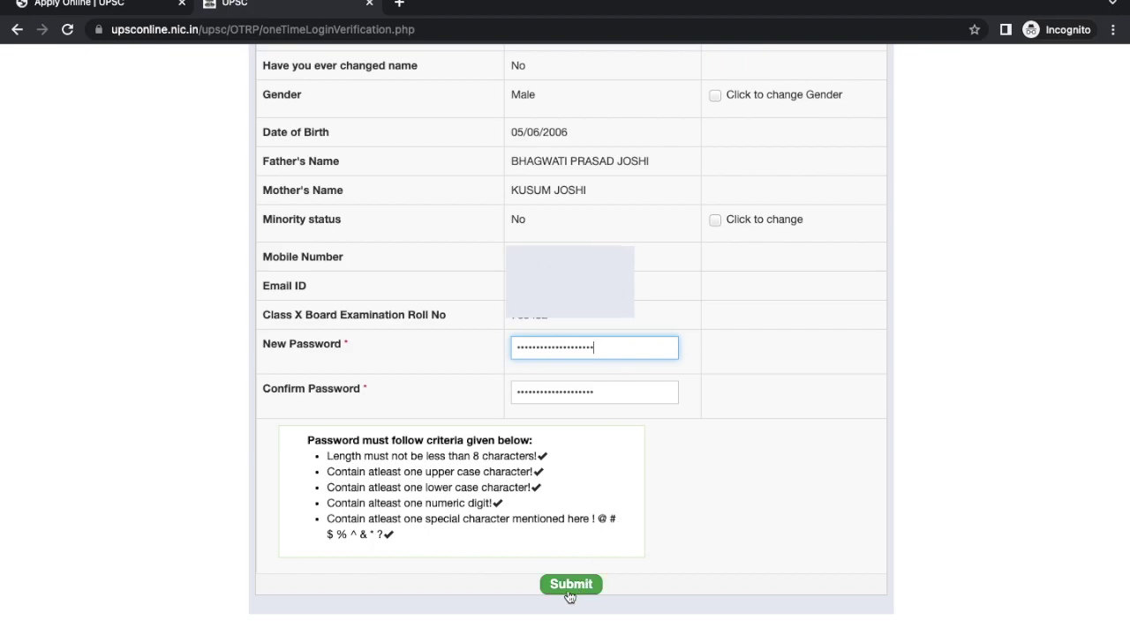
{"action": "left_click", "coordinate": [569, 585]}
- From the dashboard's Latest Notification list, open Part-I for NDA & NA Examination (II) 2023
{"action": "scroll", "coordinate": [713, 566], "scroll_direction": "down", "scroll_amount": 3}
{"action": "scroll", "coordinate": [851, 271], "scroll_direction": "up", "scroll_amount": 3}
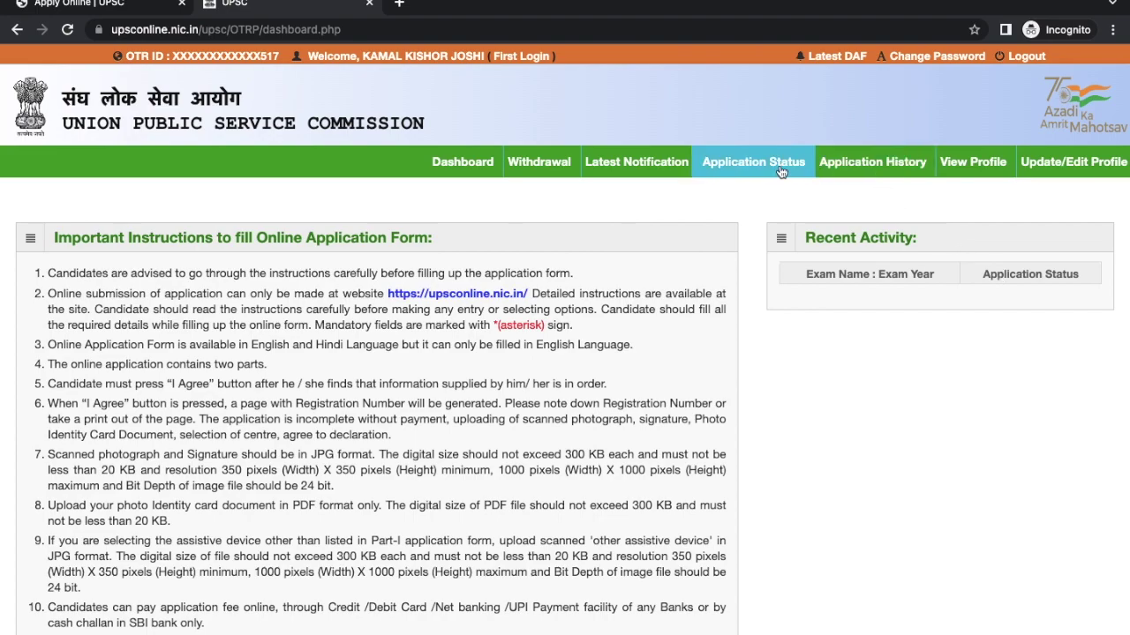
{"action": "left_click", "coordinate": [483, 174]}
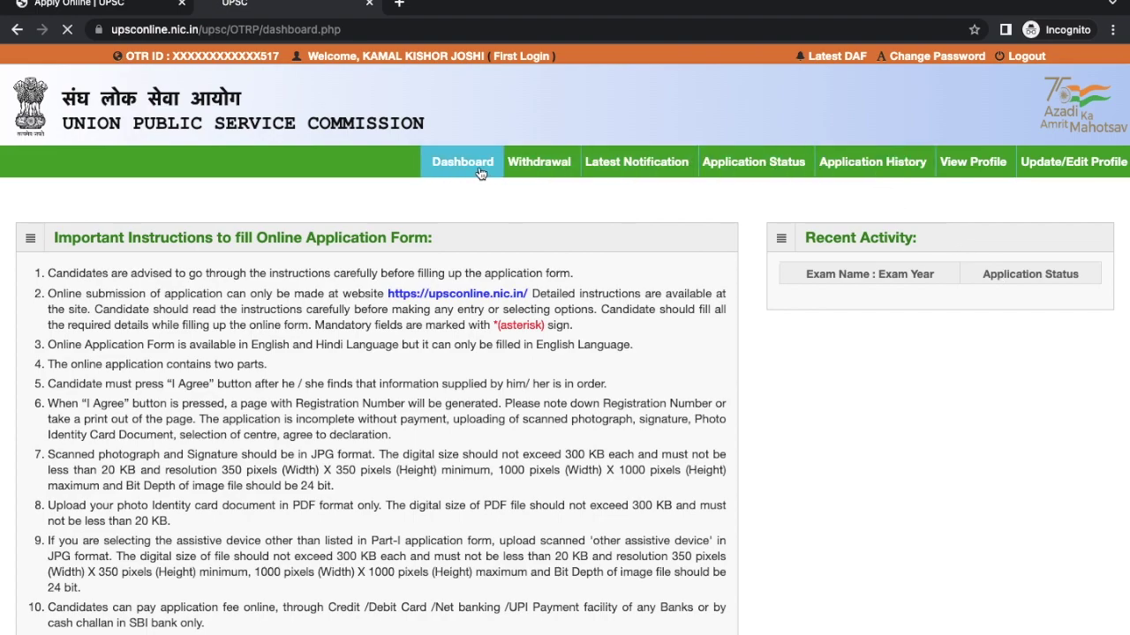
{"action": "left_click", "coordinate": [638, 173]}
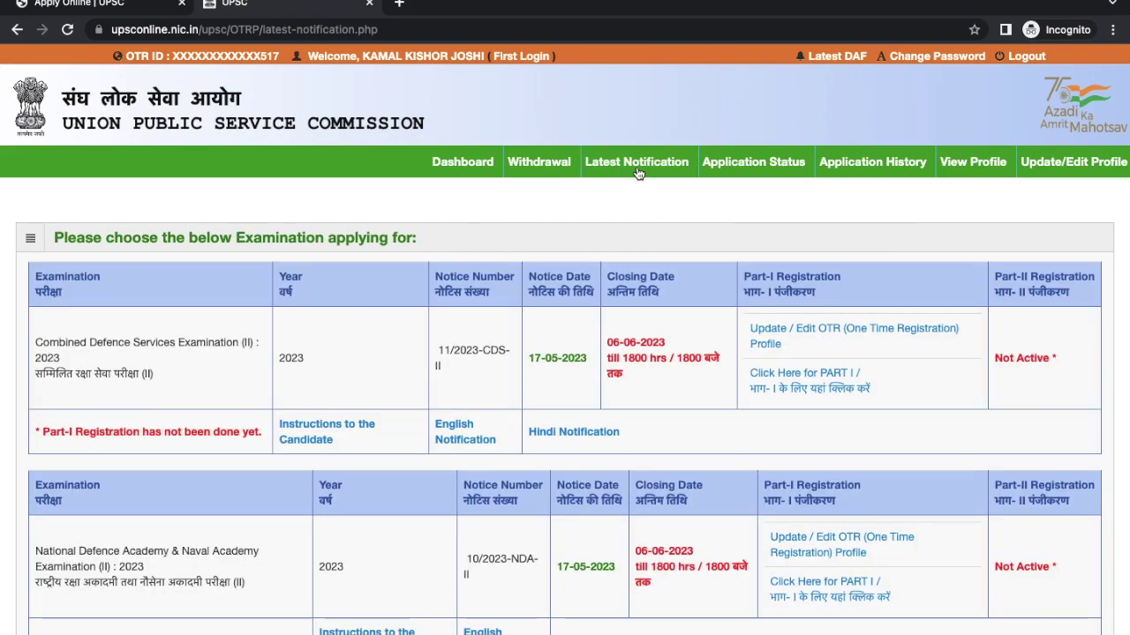
{"action": "scroll", "coordinate": [645, 492], "scroll_direction": "down", "scroll_amount": 2}
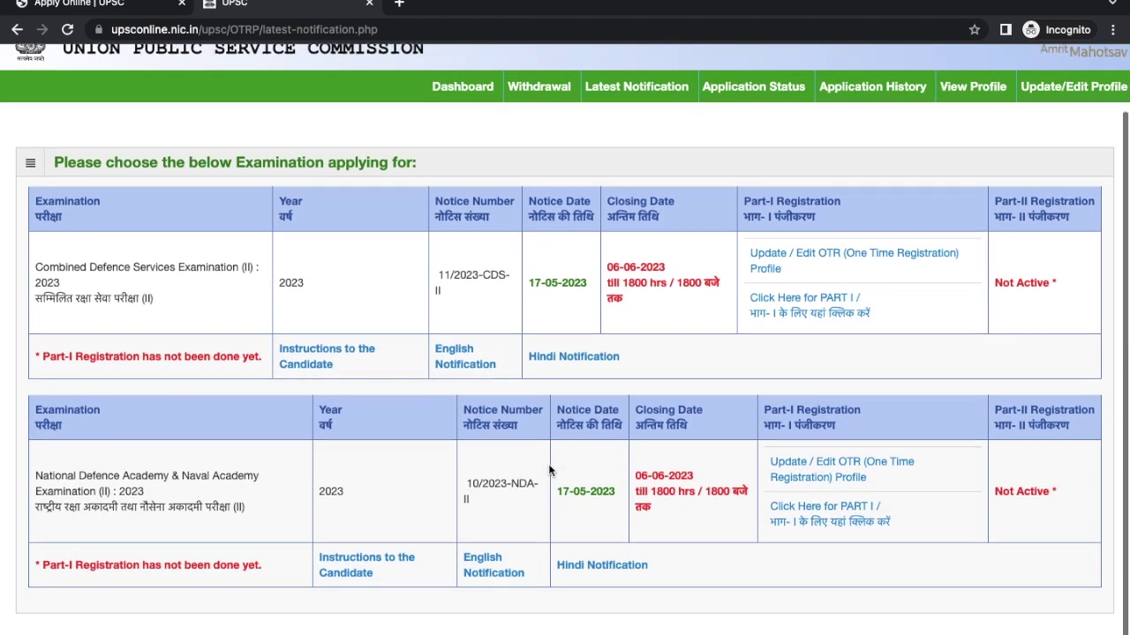
{"action": "left_click", "coordinate": [828, 501]}
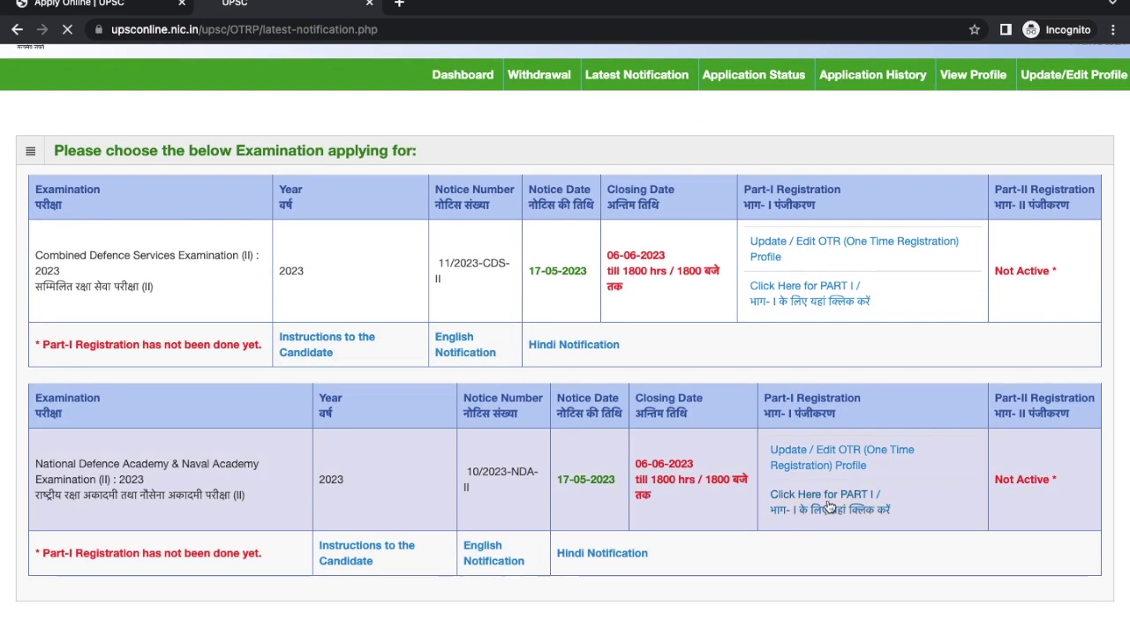
- Scroll through the Part-I instructions and down the form to the Address section
{"action": "scroll", "coordinate": [830, 504], "scroll_direction": "down", "scroll_amount": 1}
{"action": "scroll", "coordinate": [830, 505], "scroll_direction": "down", "scroll_amount": 20}
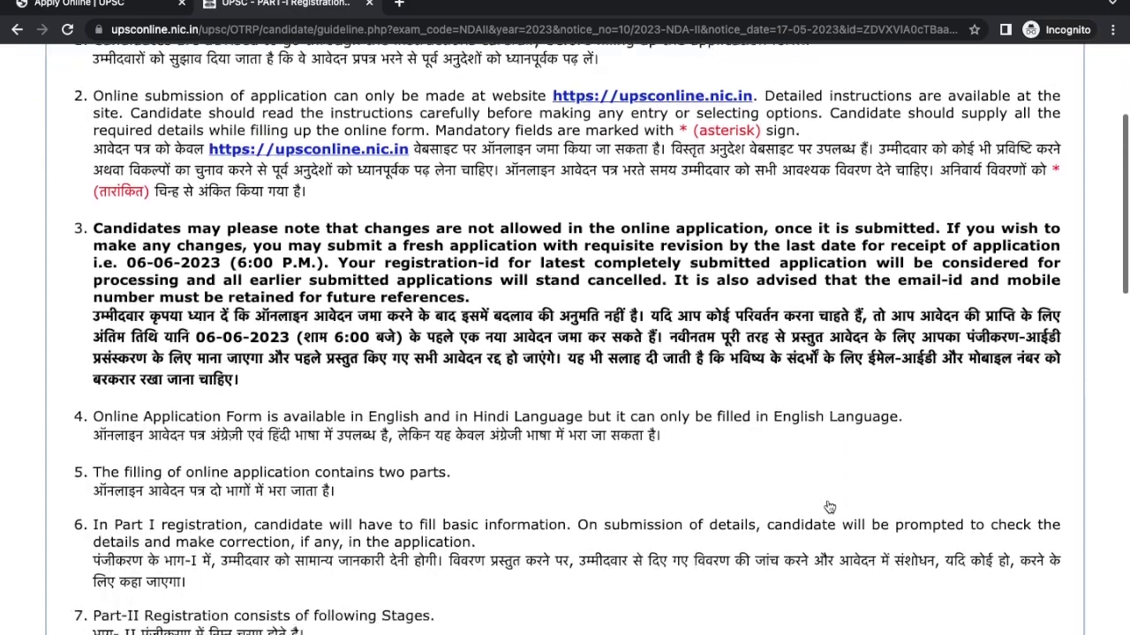
{"action": "scroll", "coordinate": [829, 505], "scroll_direction": "down", "scroll_amount": 1}
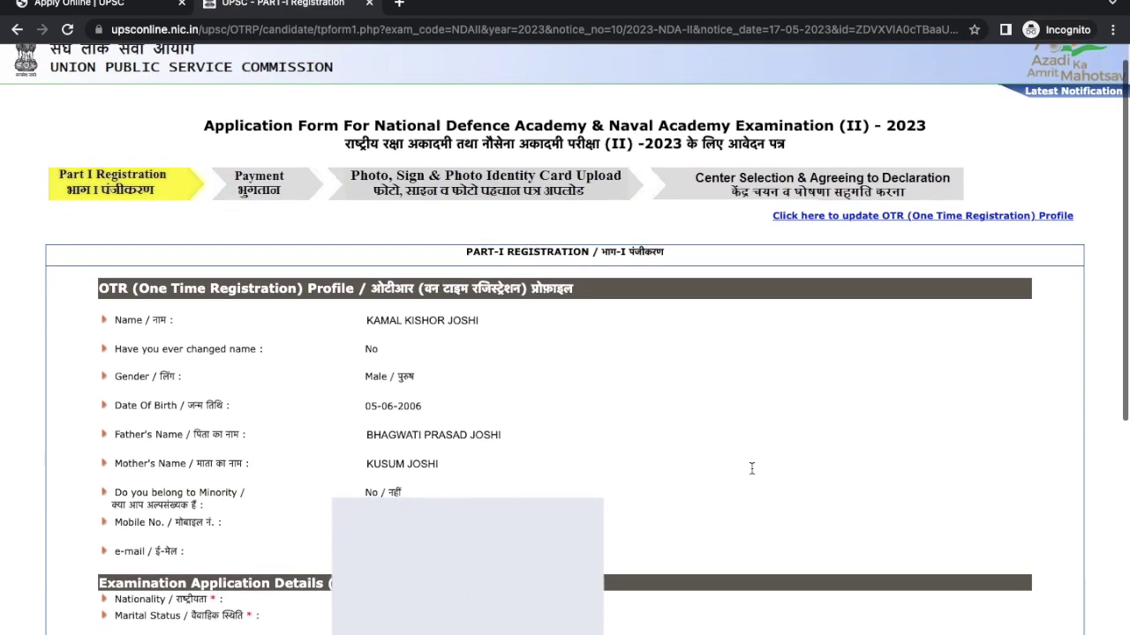
{"action": "scroll", "coordinate": [508, 335], "scroll_direction": "down", "scroll_amount": 1}
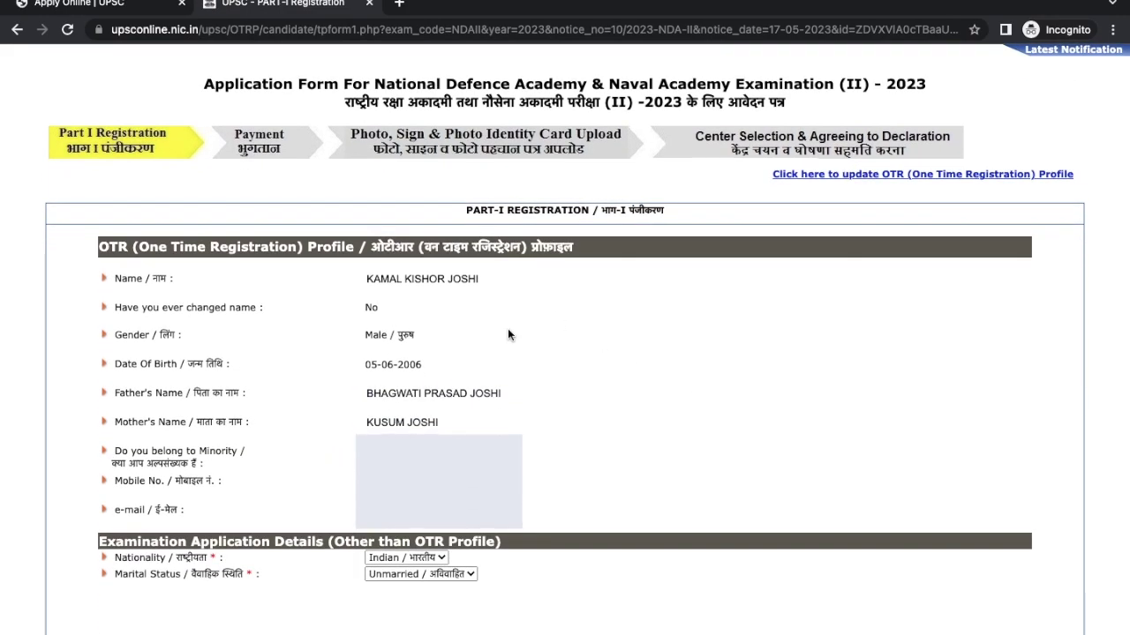
{"action": "scroll", "coordinate": [508, 334], "scroll_direction": "down", "scroll_amount": 1}
{"action": "scroll", "coordinate": [507, 334], "scroll_direction": "down", "scroll_amount": 1}
{"action": "scroll", "coordinate": [507, 334], "scroll_direction": "down", "scroll_amount": 1}
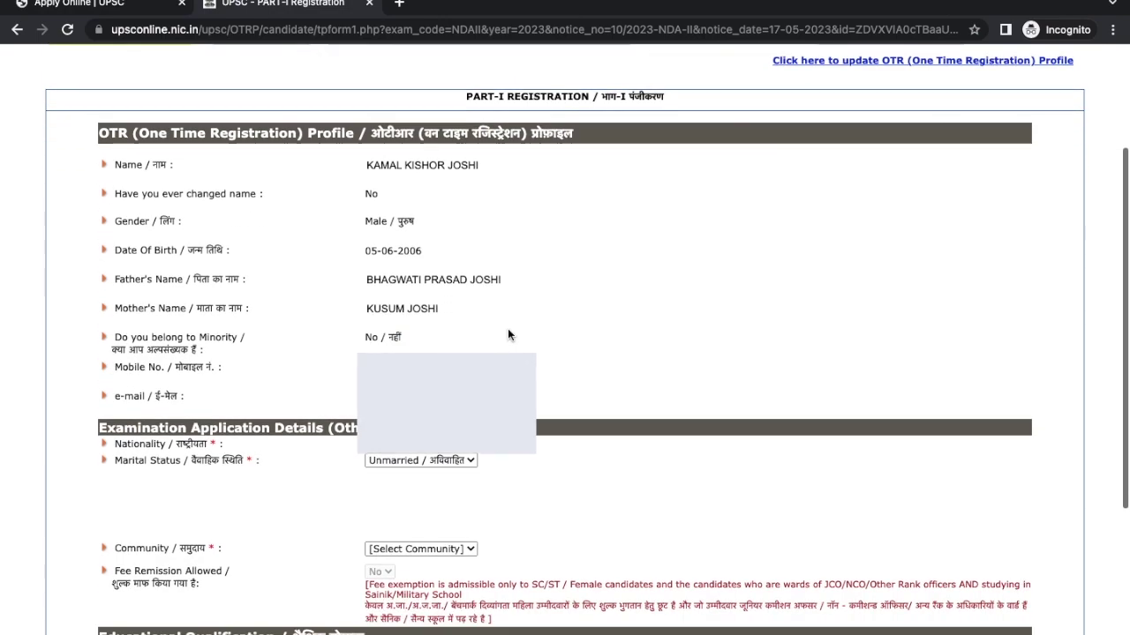
{"action": "scroll", "coordinate": [508, 334], "scroll_direction": "down", "scroll_amount": 1}
{"action": "scroll", "coordinate": [508, 334], "scroll_direction": "down", "scroll_amount": 1}
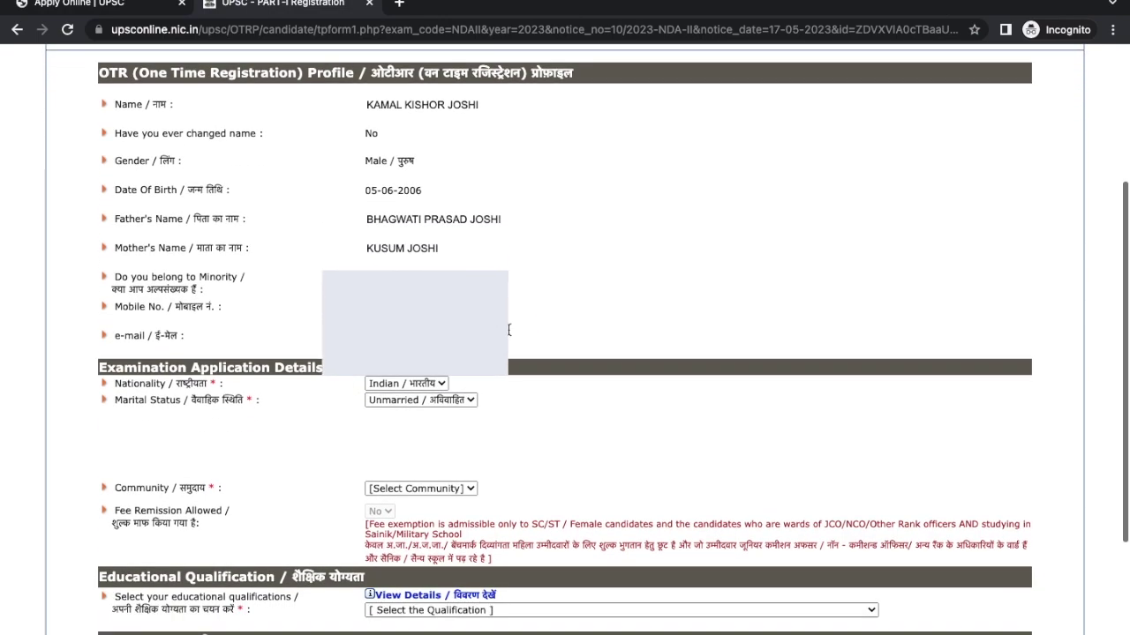
{"action": "scroll", "coordinate": [508, 334], "scroll_direction": "down", "scroll_amount": 1}
{"action": "scroll", "coordinate": [398, 278], "scroll_direction": "down", "scroll_amount": 5}
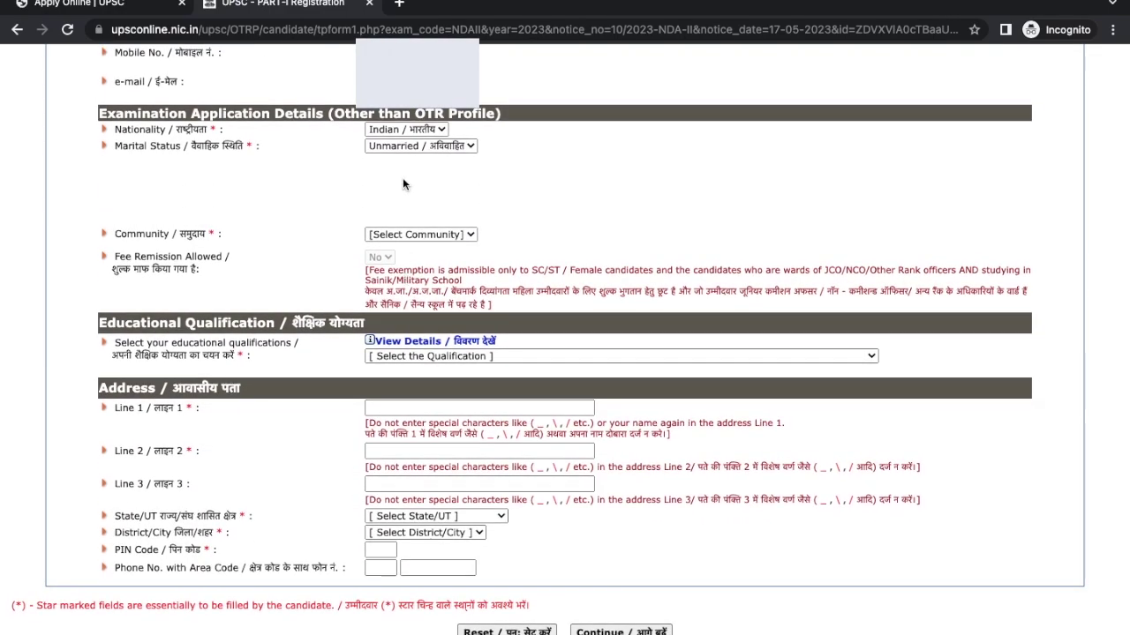
- Keep nationality Indian, set community to General and qualification to Appeared/Appearing 12th class
{"action": "left_click", "coordinate": [405, 129]}
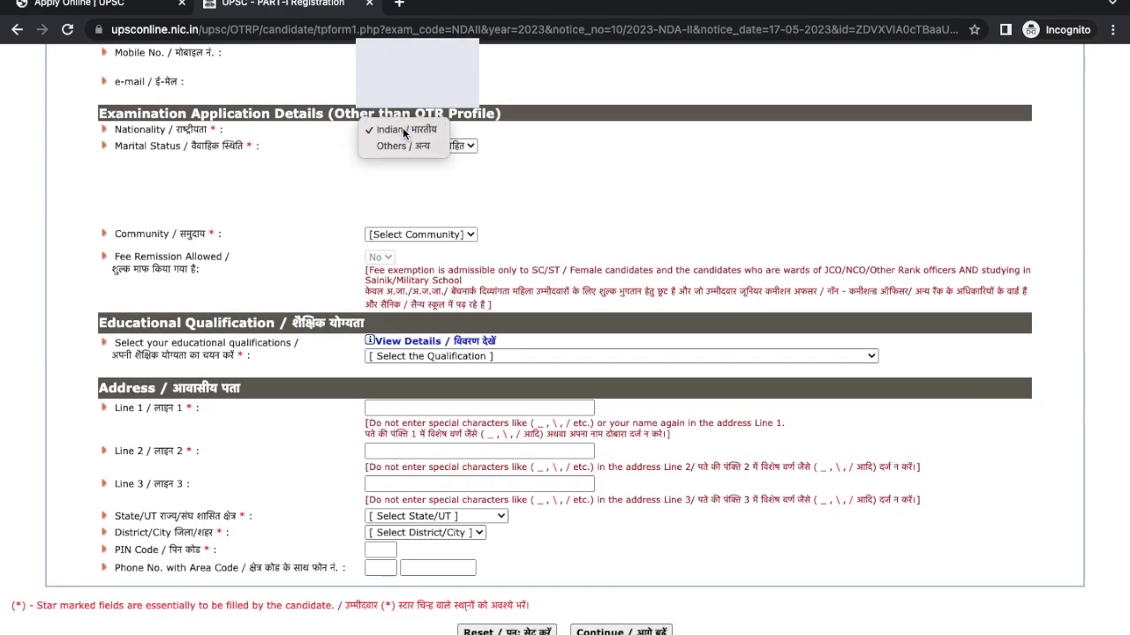
{"action": "left_click", "coordinate": [405, 130]}
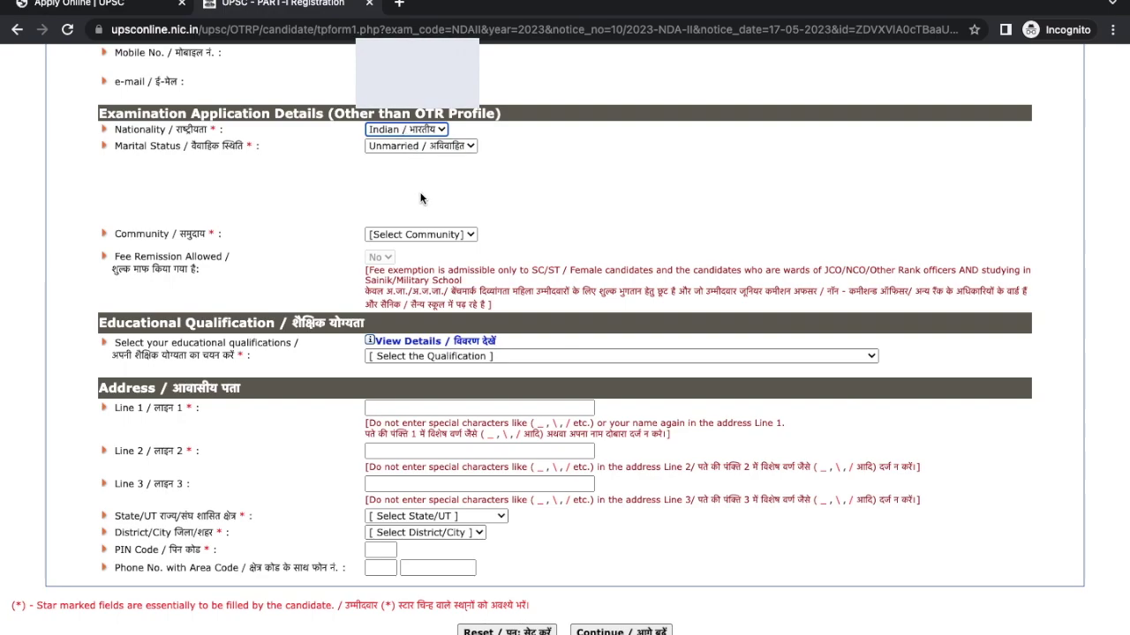
{"action": "left_click", "coordinate": [428, 236]}
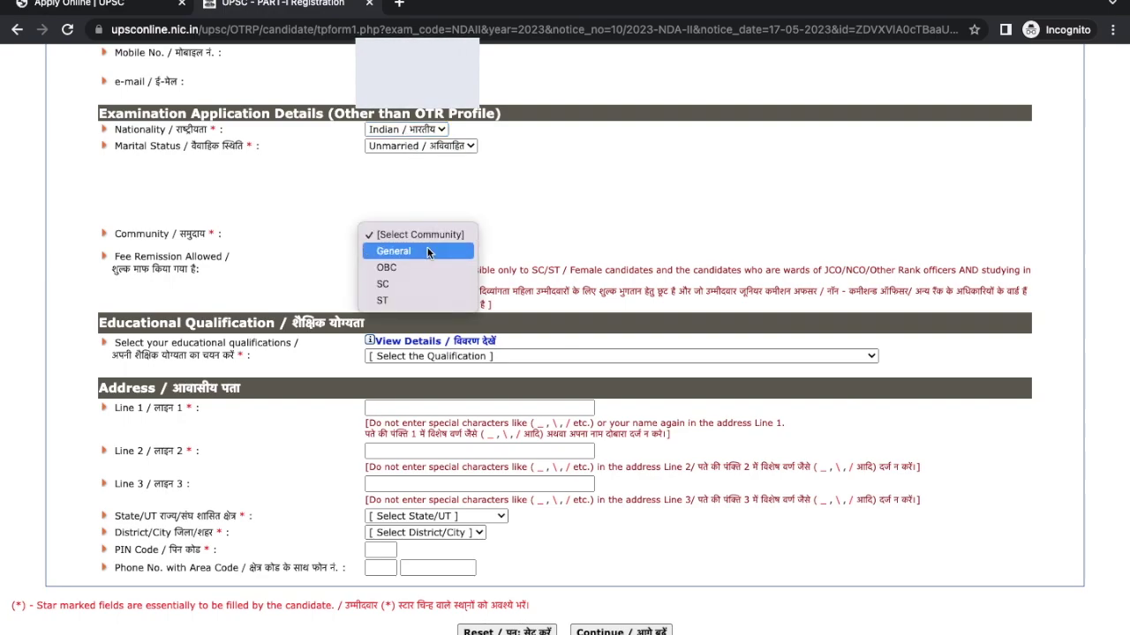
{"action": "left_click", "coordinate": [428, 251]}
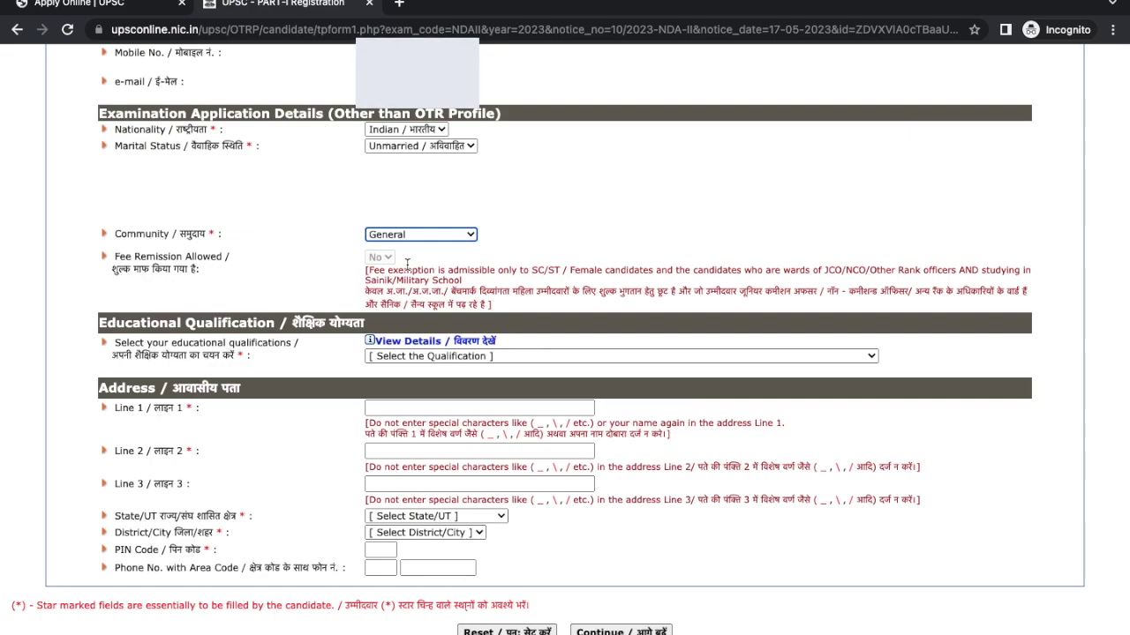
{"action": "left_click", "coordinate": [422, 355]}
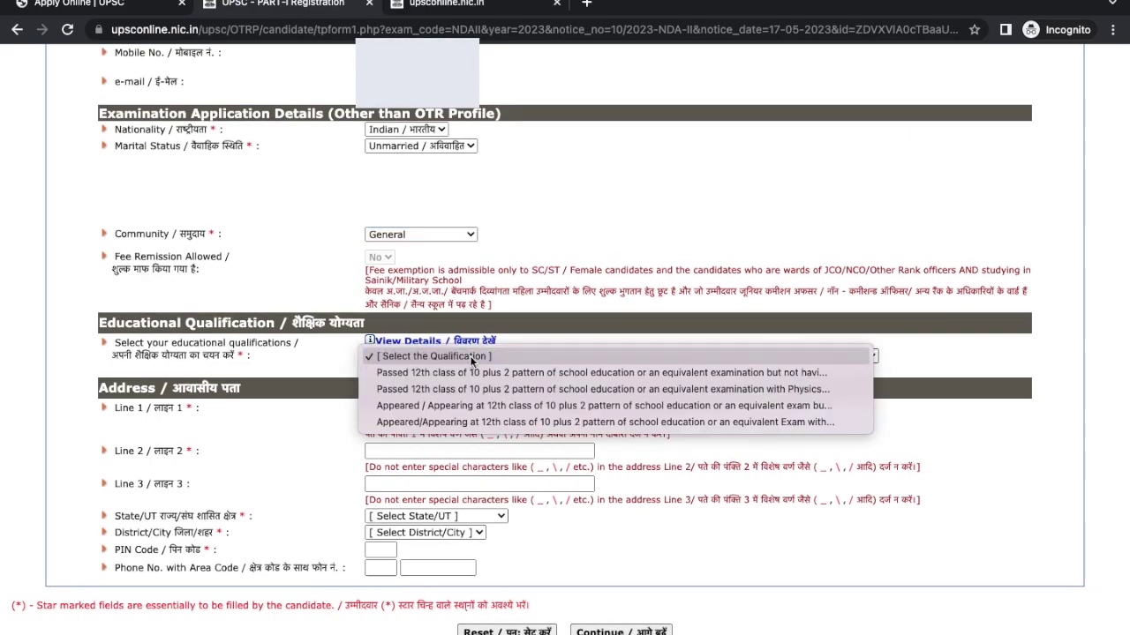
{"action": "left_click", "coordinate": [509, 423]}
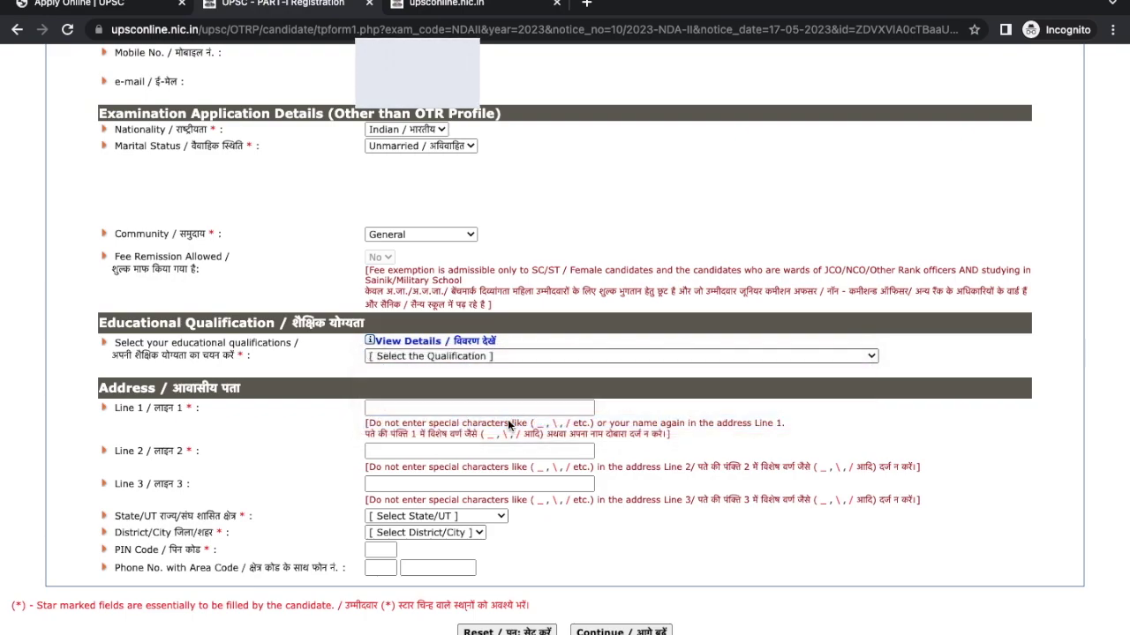
- Fill the address lines with State Uttrakhand, District Pithoragarh, PIN 262501, and continue
{"action": "left_click", "coordinate": [512, 408]}
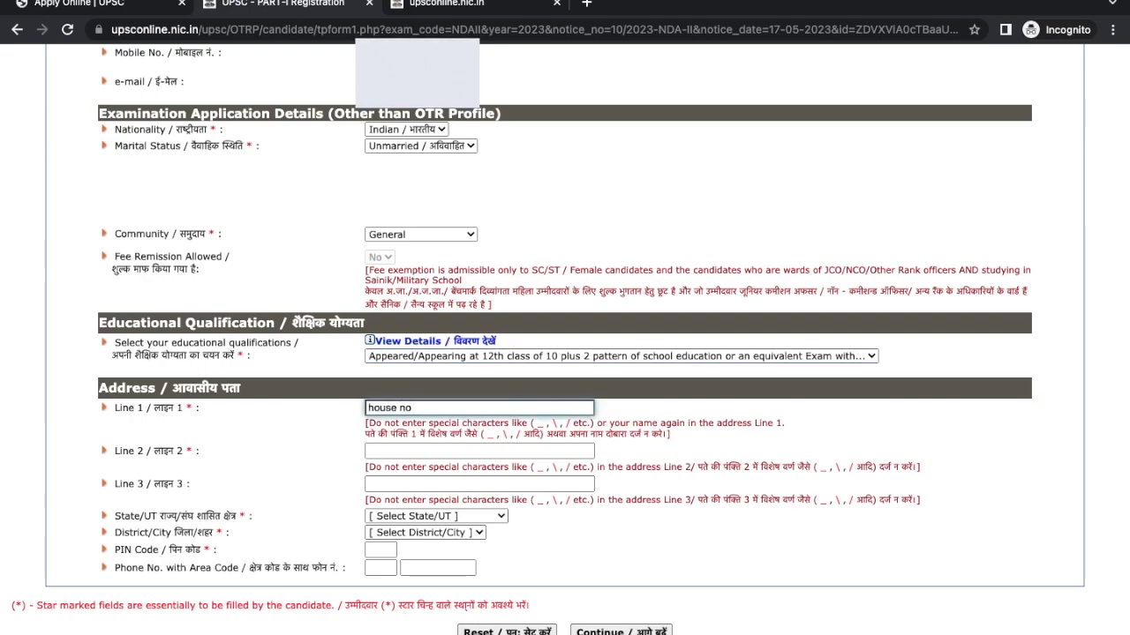
{"action": "left_click", "coordinate": [494, 452]}
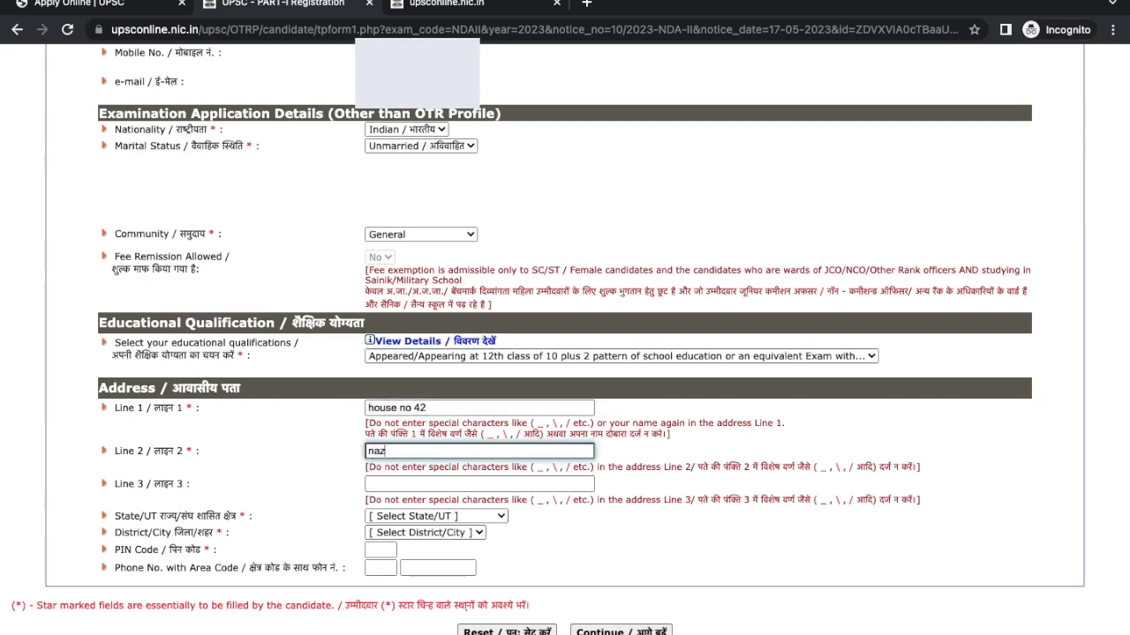
{"action": "type", "text": "naya ba"}
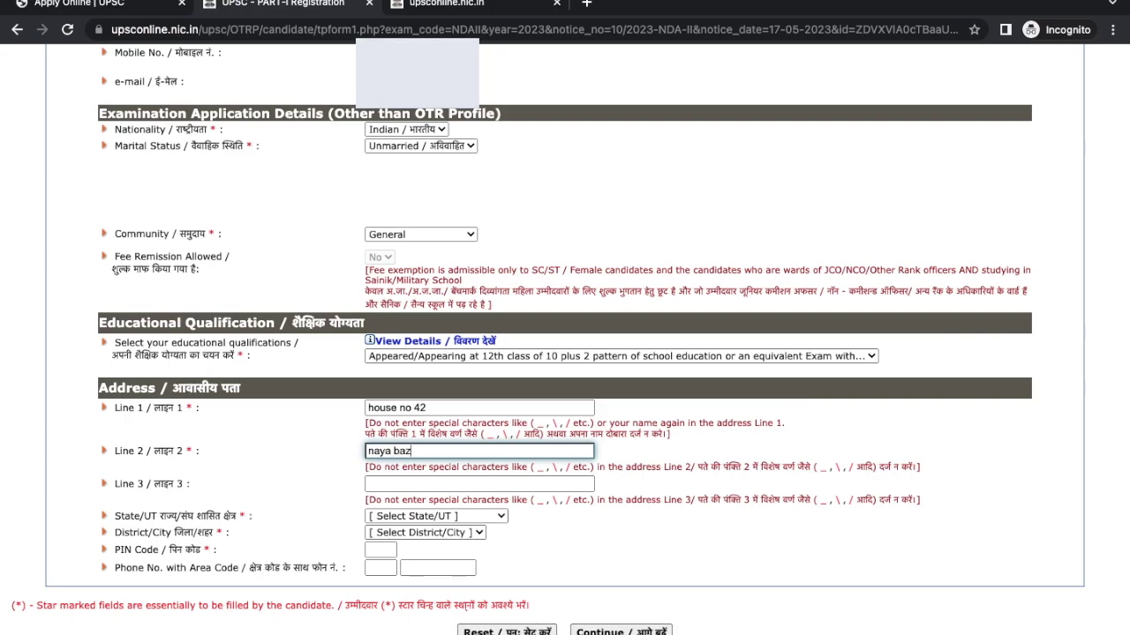
{"action": "left_click", "coordinate": [471, 517]}
{"action": "scroll", "coordinate": [472, 524], "scroll_direction": "down", "scroll_amount": 1}
{"action": "scroll", "coordinate": [471, 523], "scroll_direction": "down", "scroll_amount": 8}
{"action": "left_click", "coordinate": [472, 524]}
{"action": "left_click", "coordinate": [448, 532]}
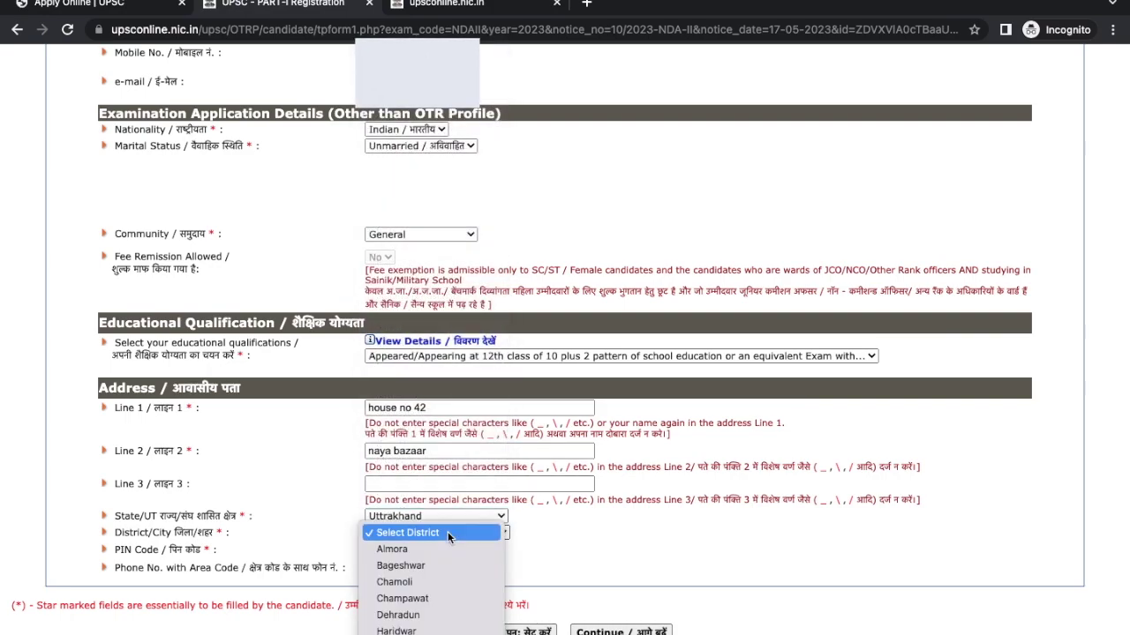
{"action": "scroll", "coordinate": [447, 531], "scroll_direction": "down", "scroll_amount": 2}
{"action": "left_click", "coordinate": [447, 535]}
{"action": "left_click", "coordinate": [383, 549]}
{"action": "type", "text": "262501"}
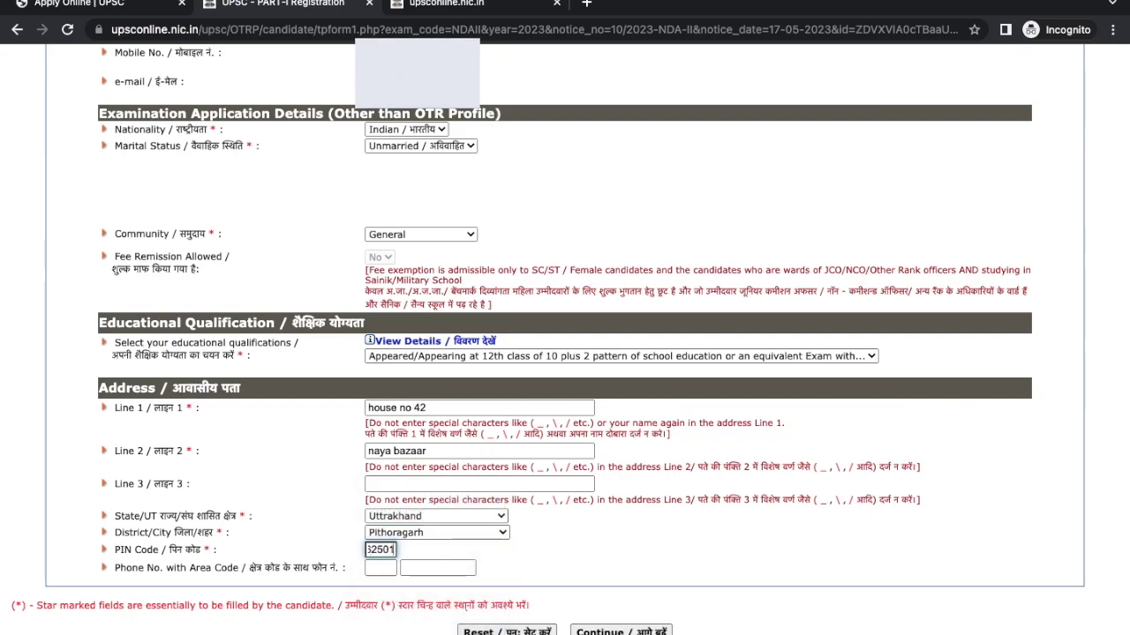
{"action": "left_click", "coordinate": [621, 630]}
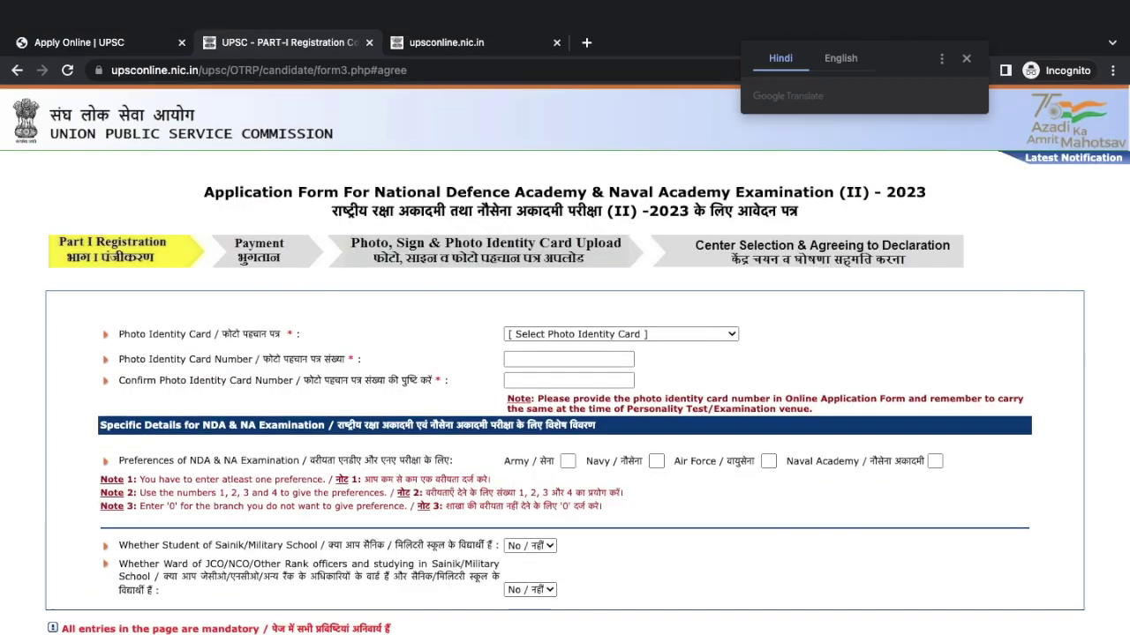
- Choose Aadhaar Card as photo ID, give consent, and enter and confirm the ID number
{"action": "left_click", "coordinate": [649, 293]}
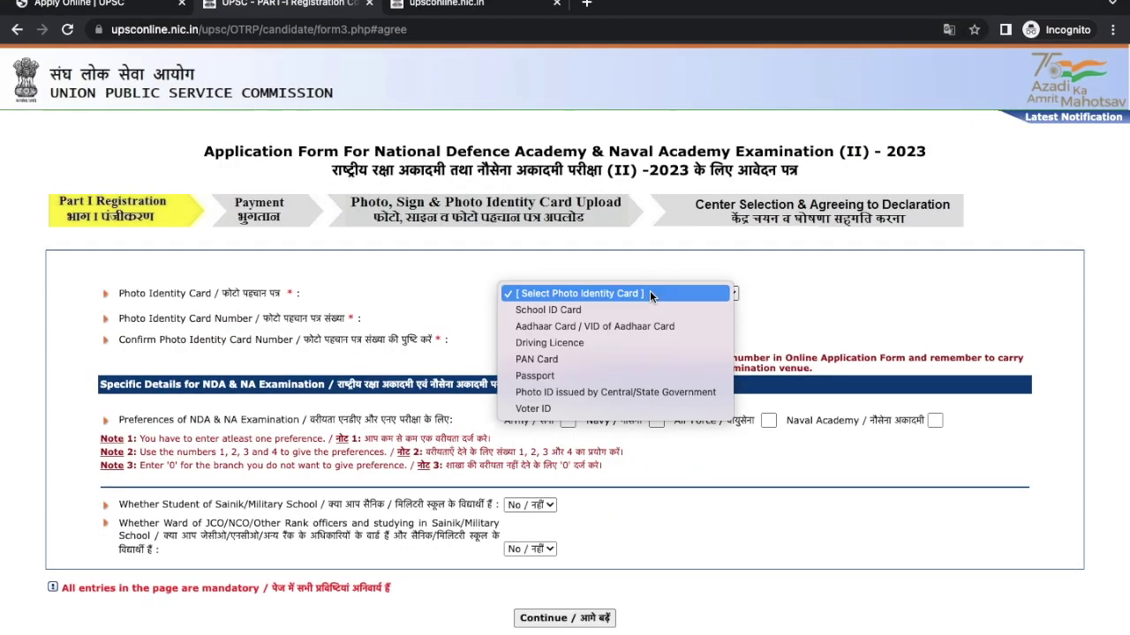
{"action": "left_click", "coordinate": [598, 326]}
{"action": "left_click", "coordinate": [514, 325]}
{"action": "left_click", "coordinate": [504, 340]}
{"action": "left_click", "coordinate": [535, 354]}
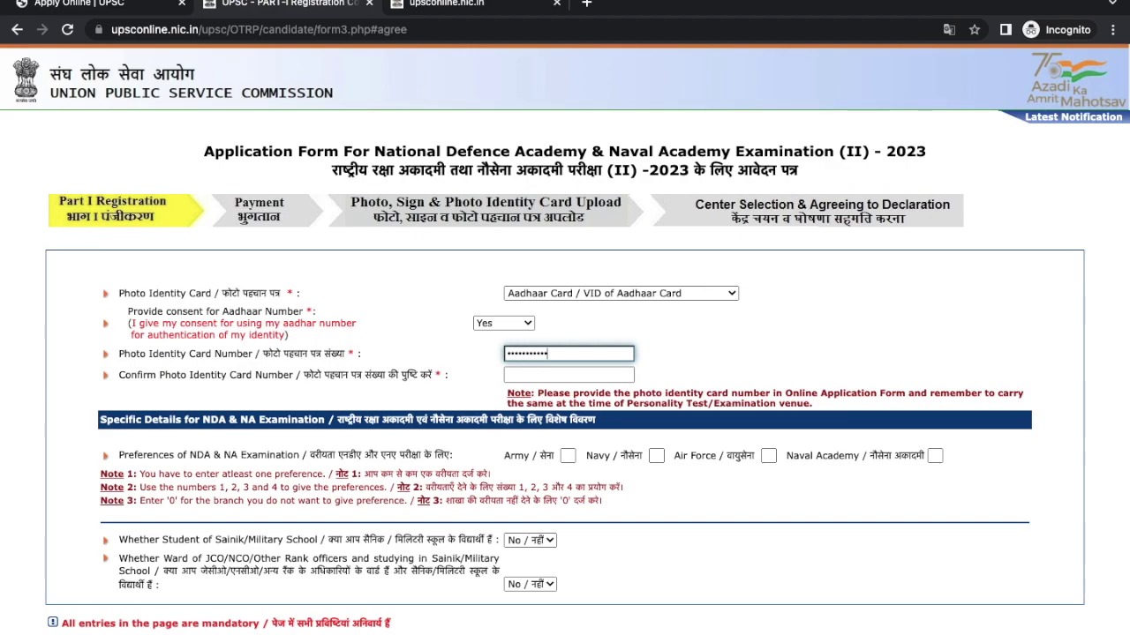
{"action": "left_click", "coordinate": [558, 376]}
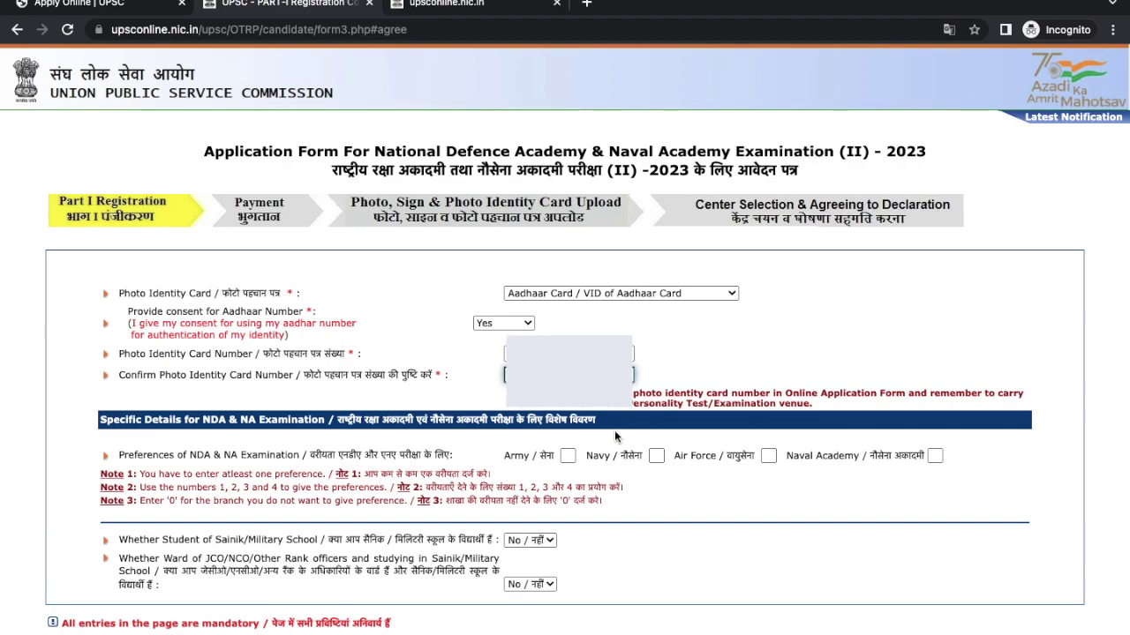
- Set NDA preferences: Army 1, Air Force 2, Navy 3, Naval Academy 4
{"action": "left_click", "coordinate": [568, 455]}
{"action": "type", "text": "1"}
{"action": "left_click", "coordinate": [767, 456]}
{"action": "type", "text": "2"}
{"action": "left_click", "coordinate": [656, 455]}
{"action": "type", "text": "3"}
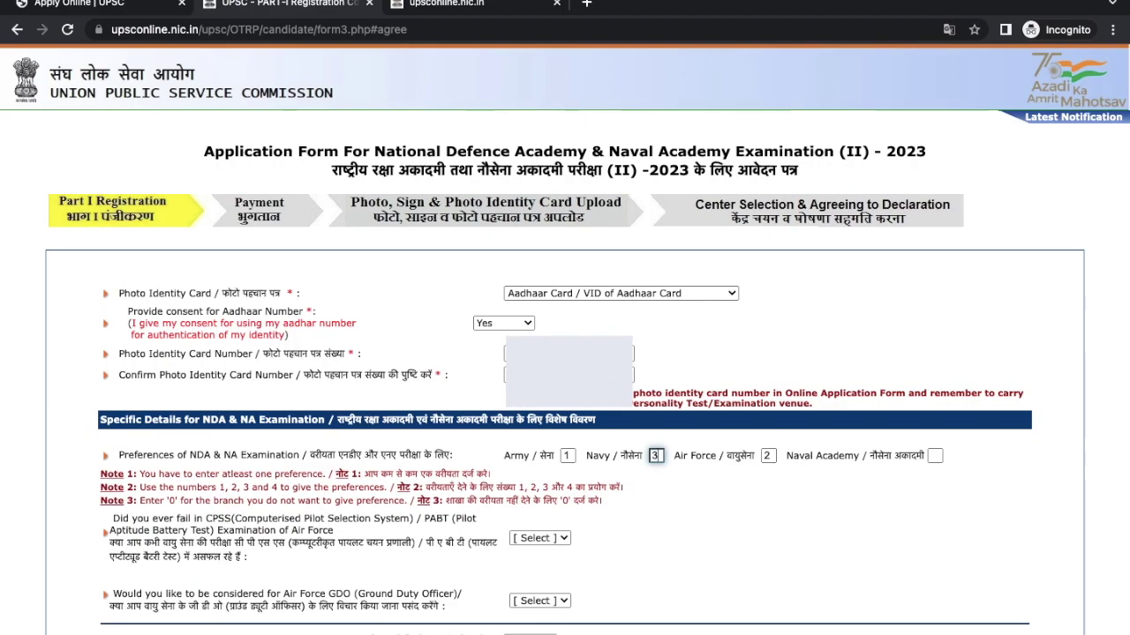
{"action": "scroll", "coordinate": [794, 455], "scroll_direction": "down", "scroll_amount": 2}
{"action": "left_click", "coordinate": [935, 332]}
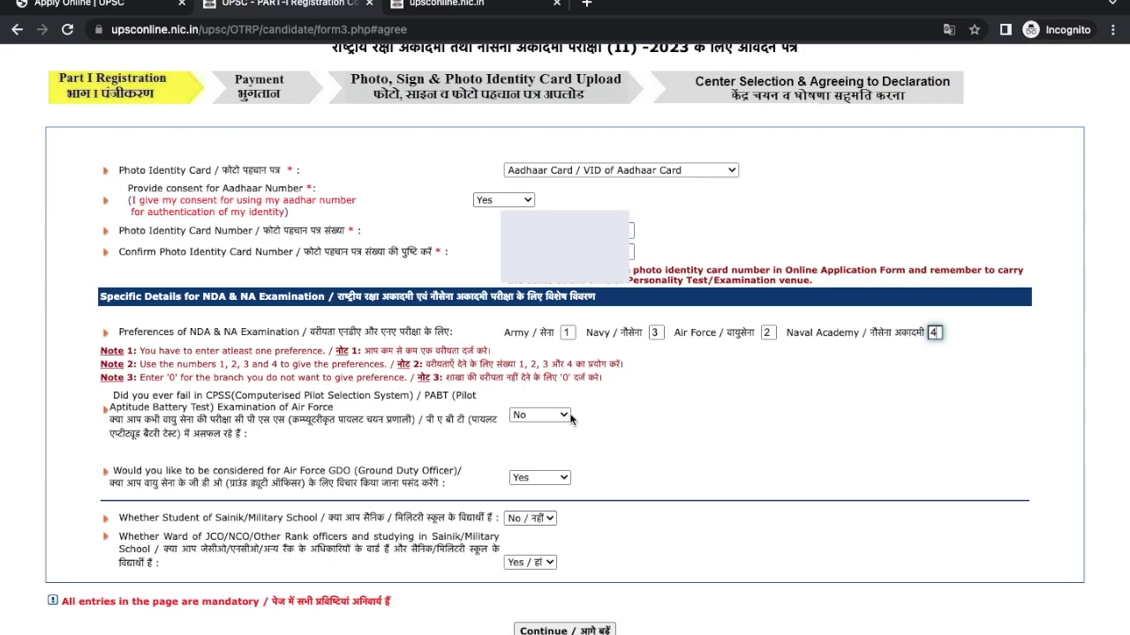
- Answer CPSS/PABT No, Air Force GDO Yes, Sainik School No, JCO/NCO ward Yes, and accept the fee alert
{"action": "left_click", "coordinate": [564, 418]}
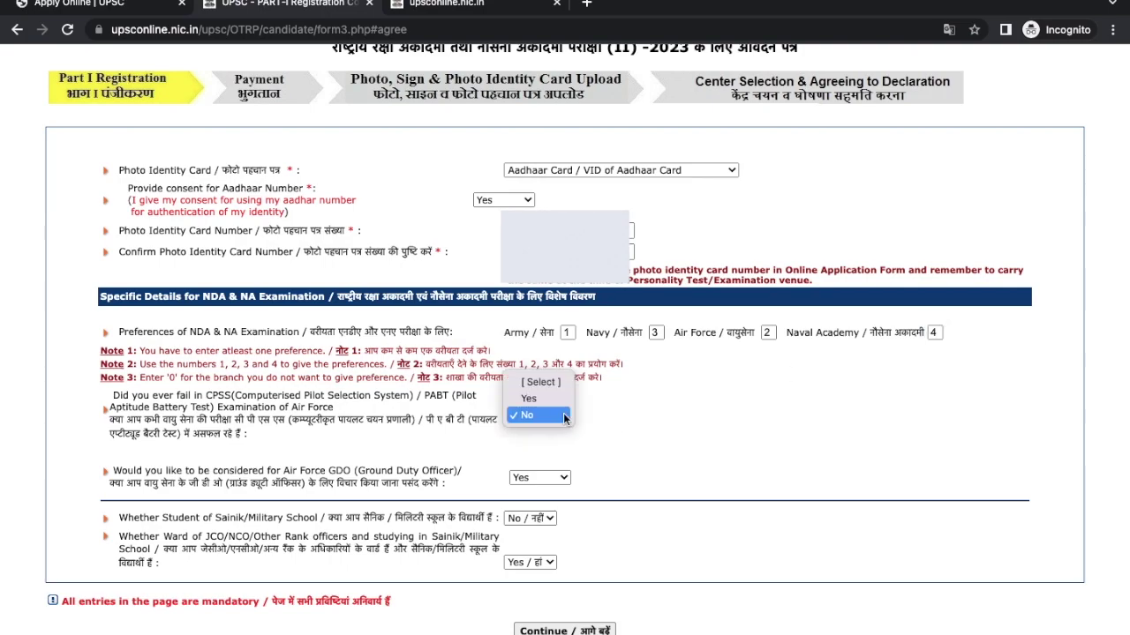
{"action": "left_click", "coordinate": [561, 418]}
{"action": "left_click", "coordinate": [556, 480]}
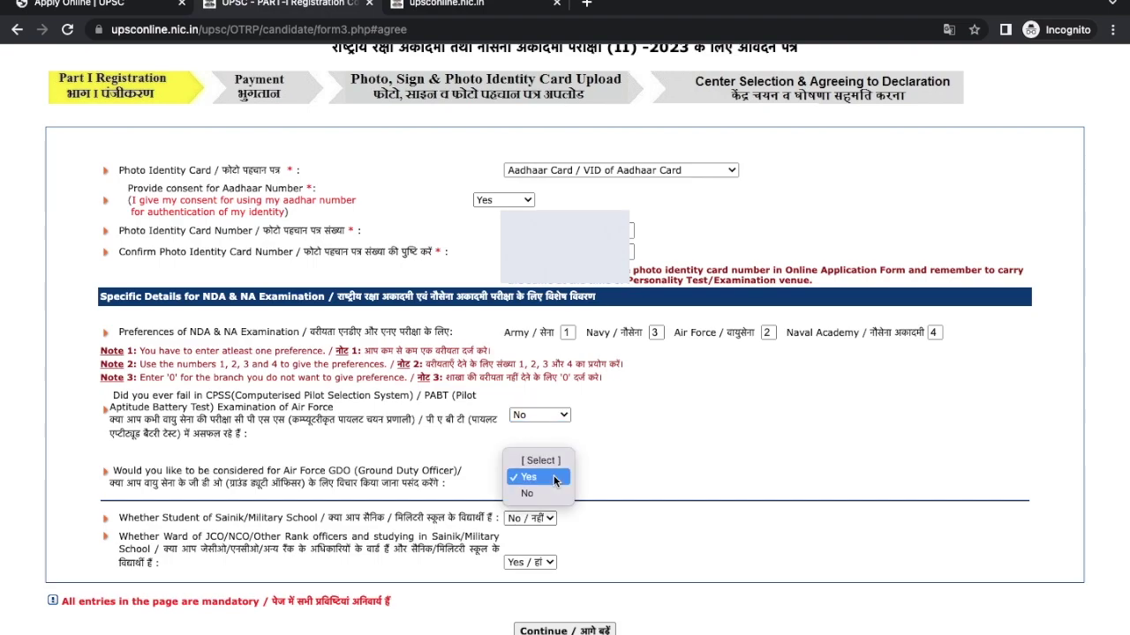
{"action": "left_click", "coordinate": [555, 478]}
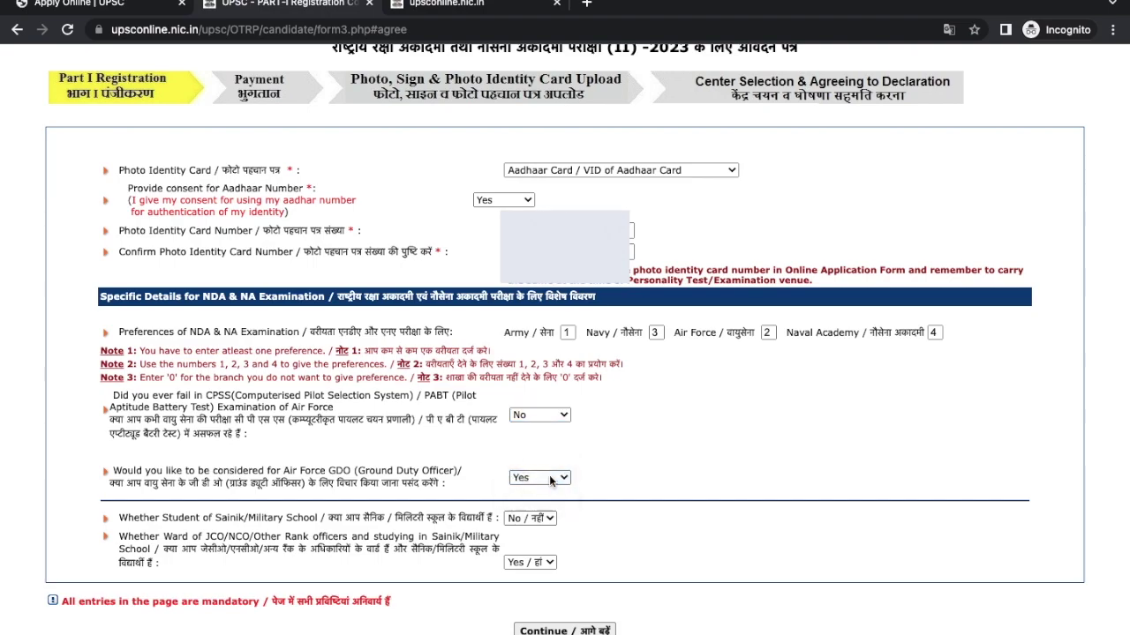
{"action": "left_click", "coordinate": [540, 523]}
{"action": "left_click", "coordinate": [539, 520]}
{"action": "left_click", "coordinate": [538, 561]}
{"action": "left_click", "coordinate": [537, 561]}
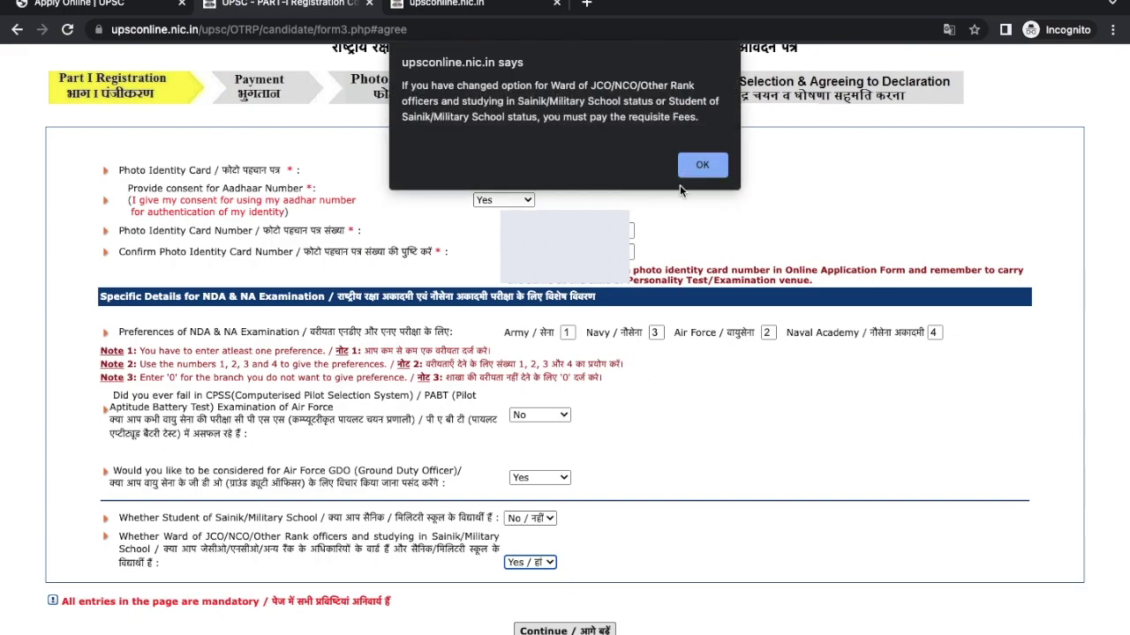
{"action": "left_click", "coordinate": [699, 167]}
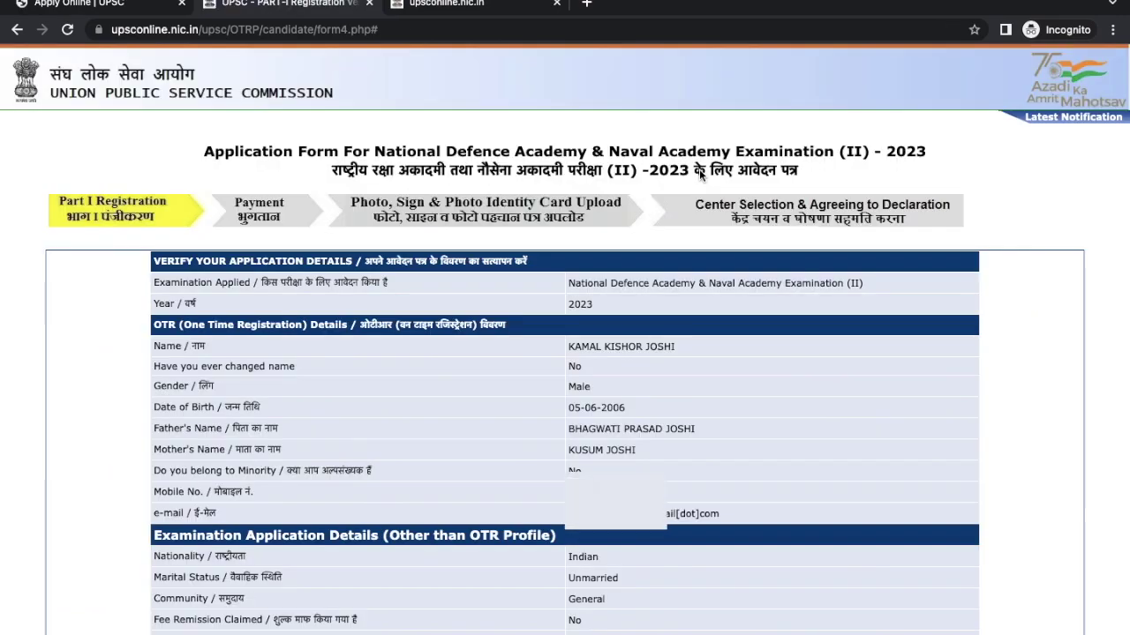
- Enter the captcha, agree to the verified details, and confirm to complete Part-I
{"action": "scroll", "coordinate": [702, 265], "scroll_direction": "down", "scroll_amount": 10}
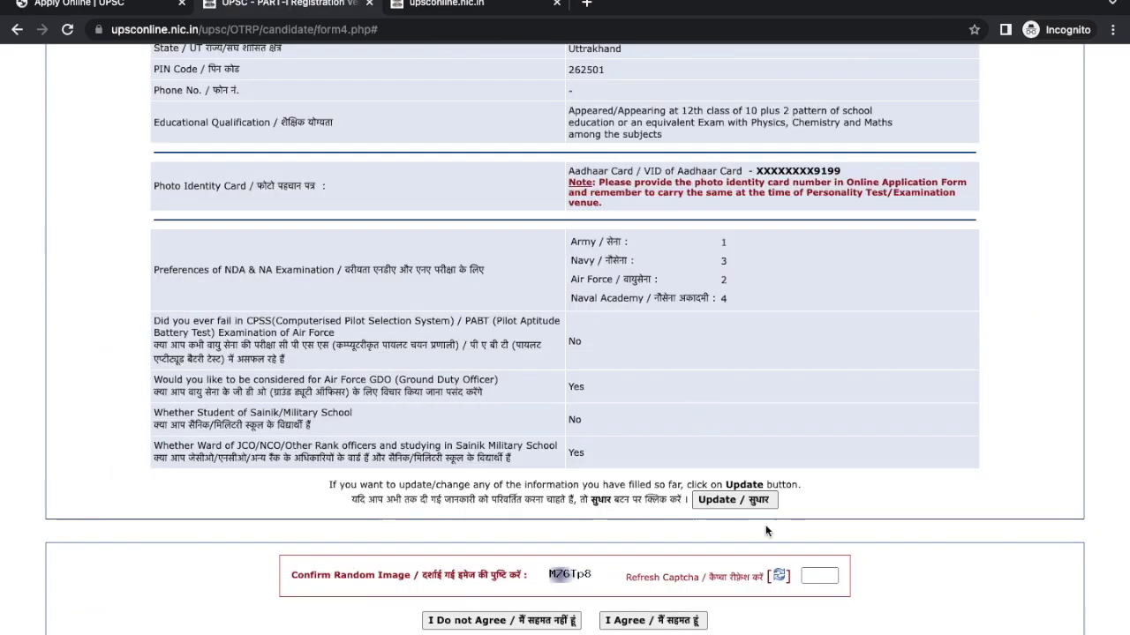
{"action": "left_click", "coordinate": [822, 575]}
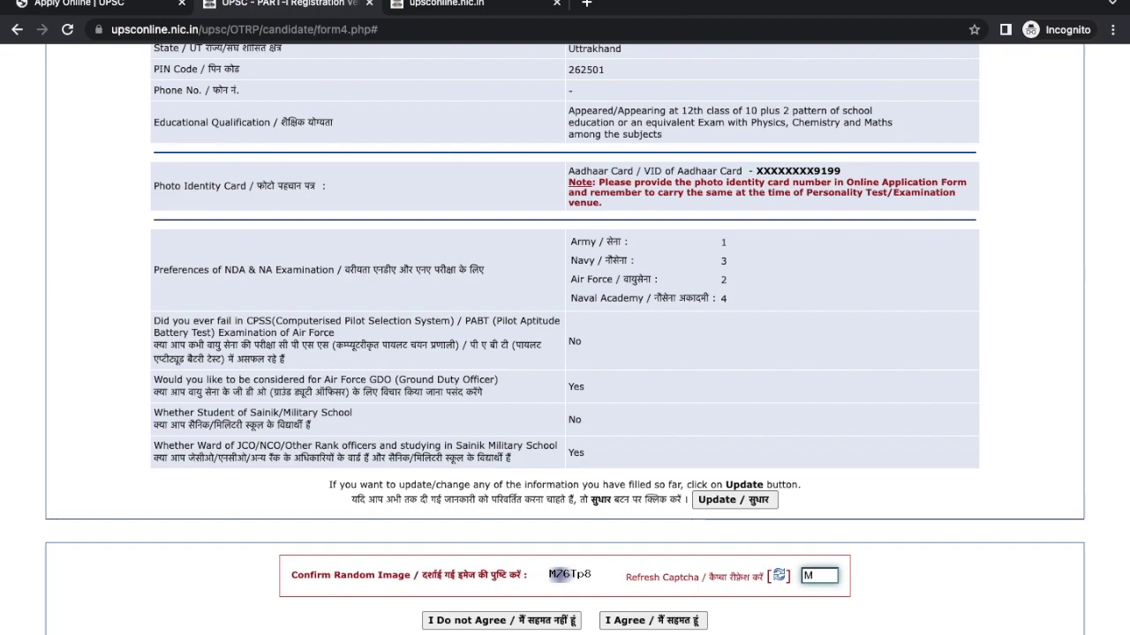
{"action": "type", "text": "M76Tp8"}
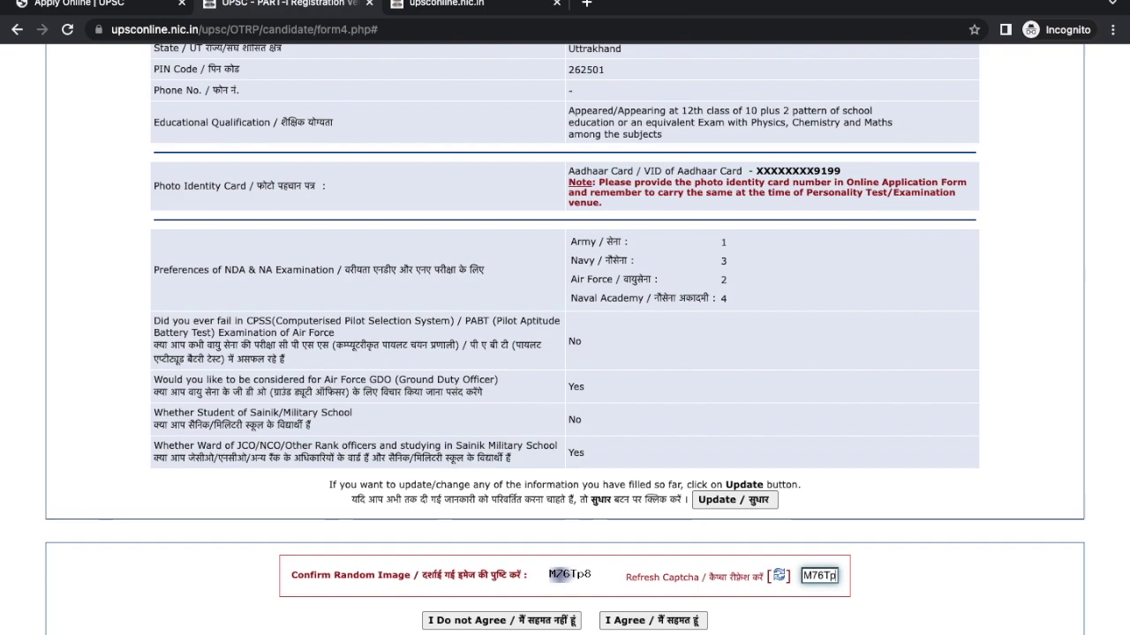
{"action": "left_click", "coordinate": [660, 623]}
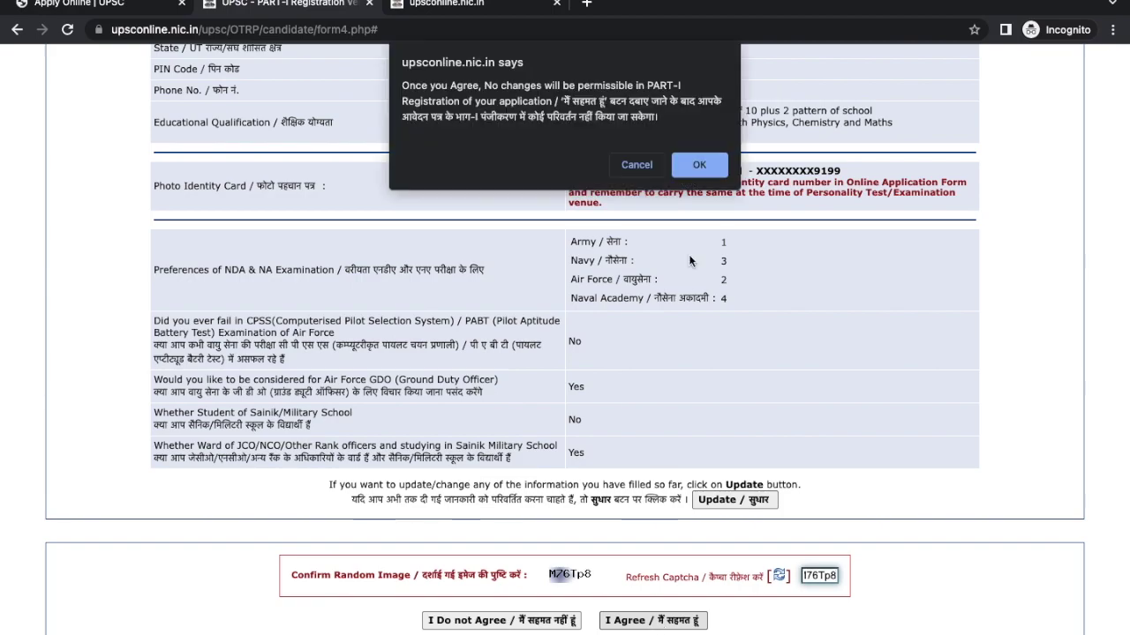
{"action": "left_click", "coordinate": [702, 165]}
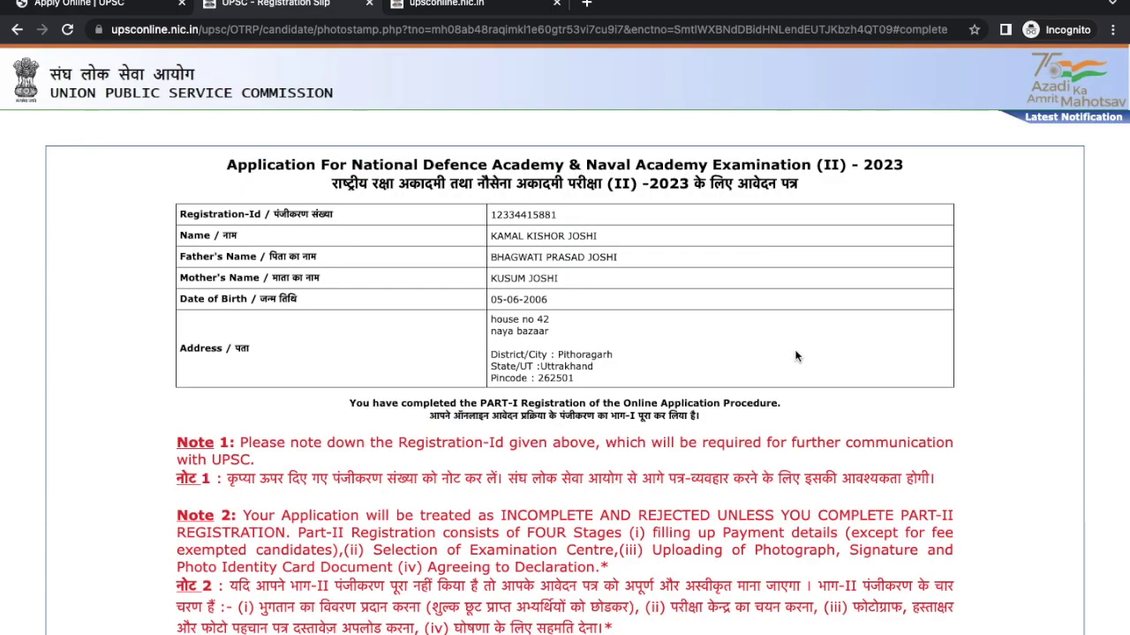
- Log in with mobile number, OTP and verification code, then open Pay Examination Fee for NDA
{"action": "scroll", "coordinate": [796, 356], "scroll_direction": "down", "scroll_amount": 3}
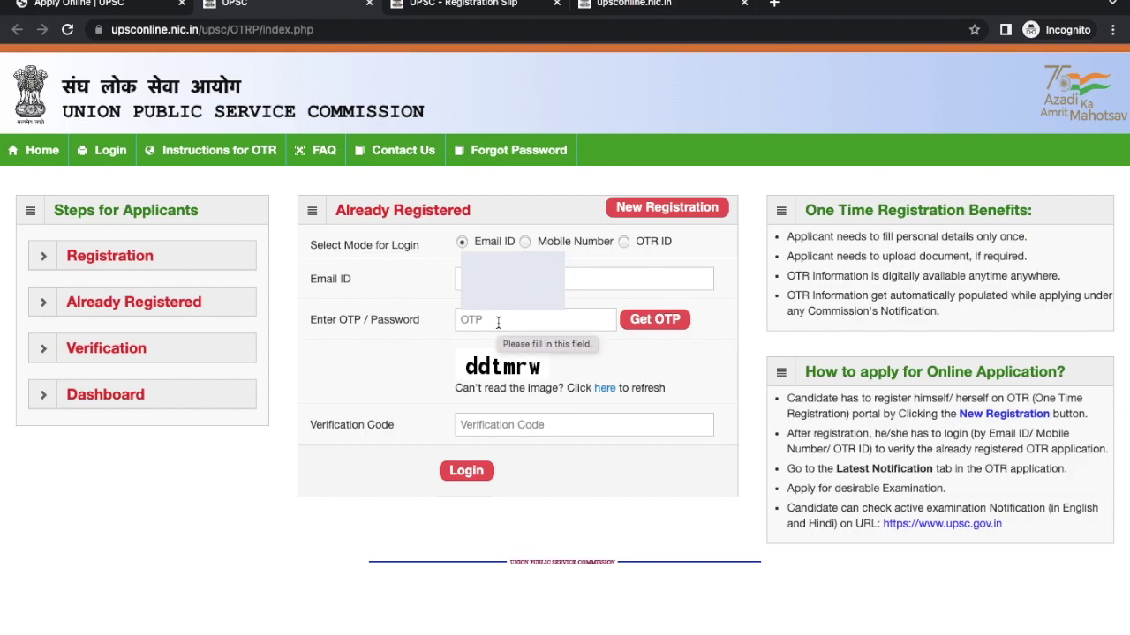
{"action": "left_click", "coordinate": [524, 241]}
{"action": "left_click", "coordinate": [512, 279]}
{"action": "left_click", "coordinate": [671, 322]}
{"action": "left_click", "coordinate": [534, 322]}
{"action": "left_click", "coordinate": [579, 471]}
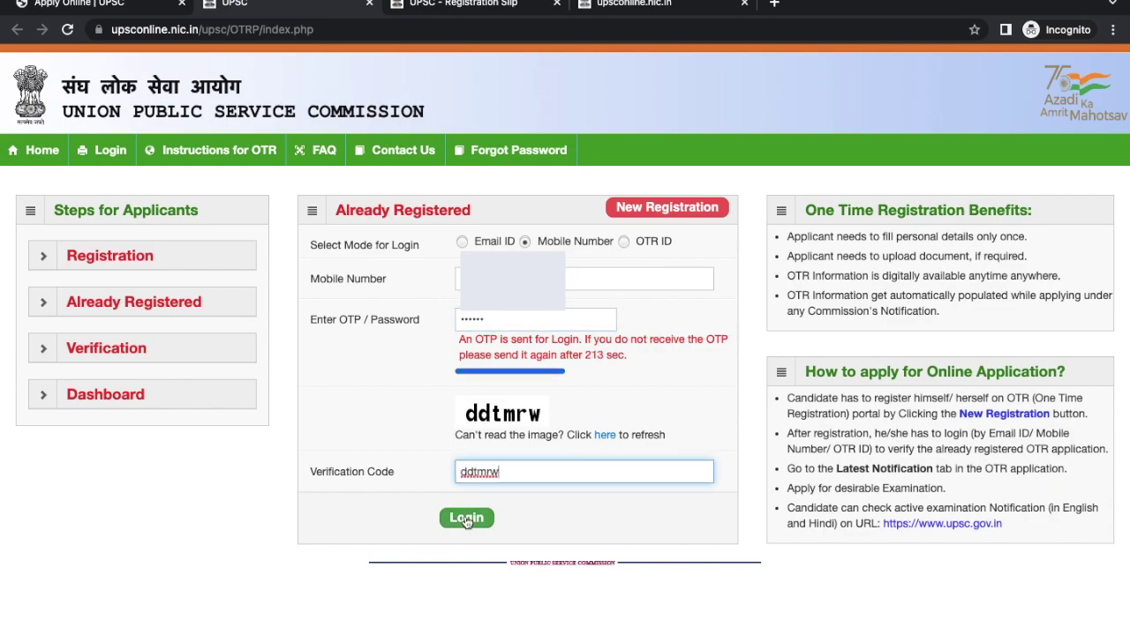
{"action": "left_click", "coordinate": [466, 520]}
{"action": "left_click", "coordinate": [636, 161]}
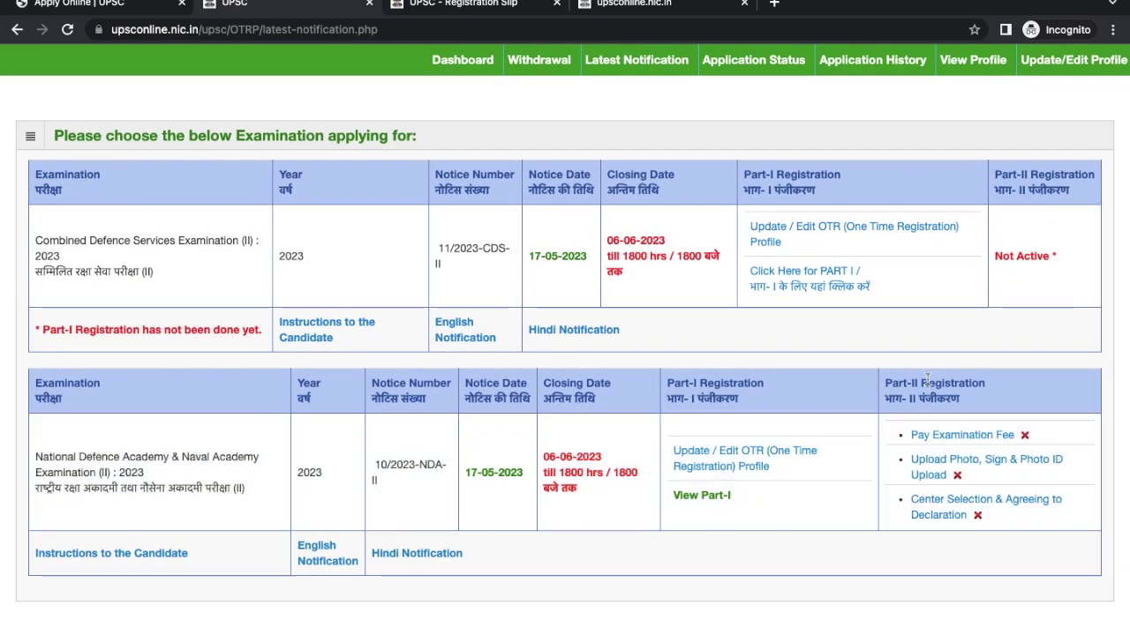
{"action": "left_click", "coordinate": [943, 436]}
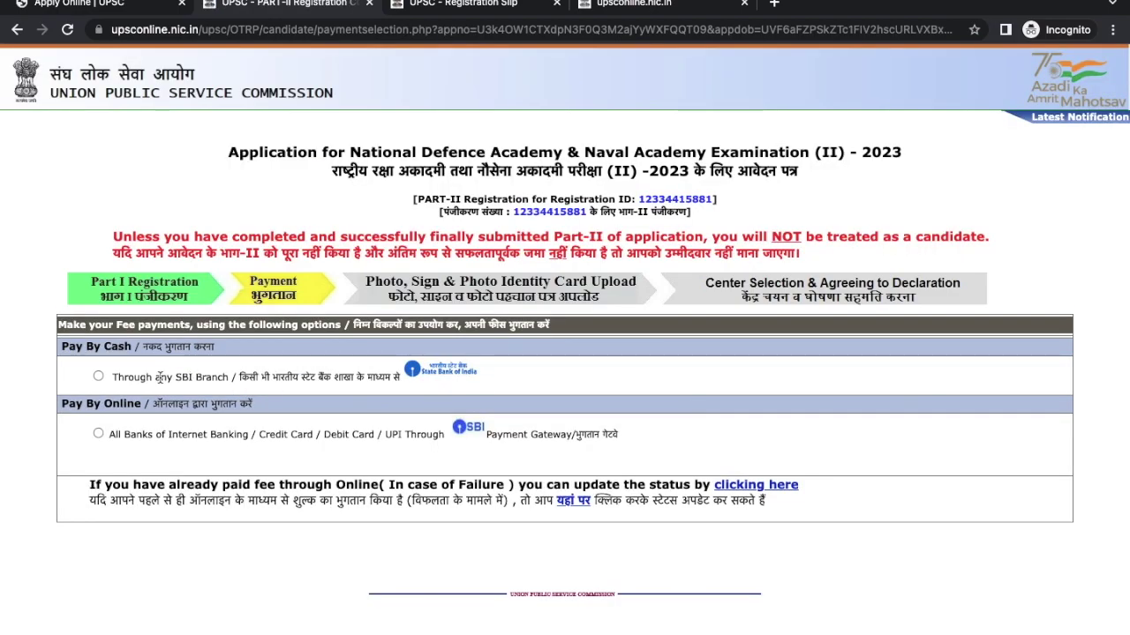
- Pay the ₹100 fee online via SBI ePay Lite using a UPI QR code
{"action": "left_click", "coordinate": [98, 434]}
{"action": "left_click", "coordinate": [632, 471]}
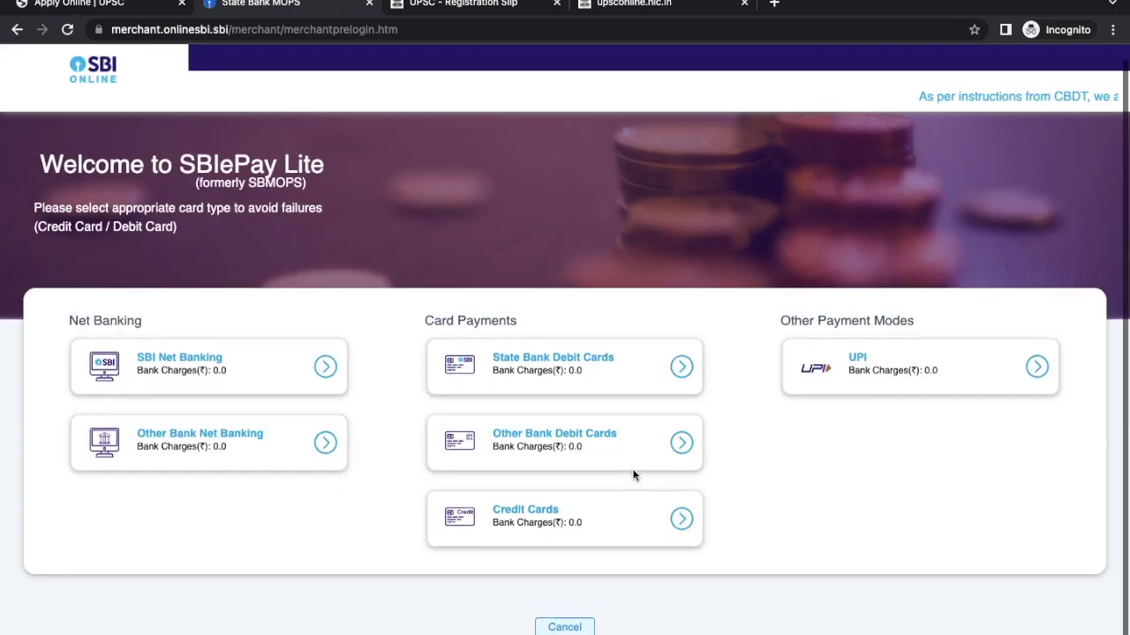
{"action": "left_click", "coordinate": [887, 362]}
{"action": "left_click", "coordinate": [240, 498]}
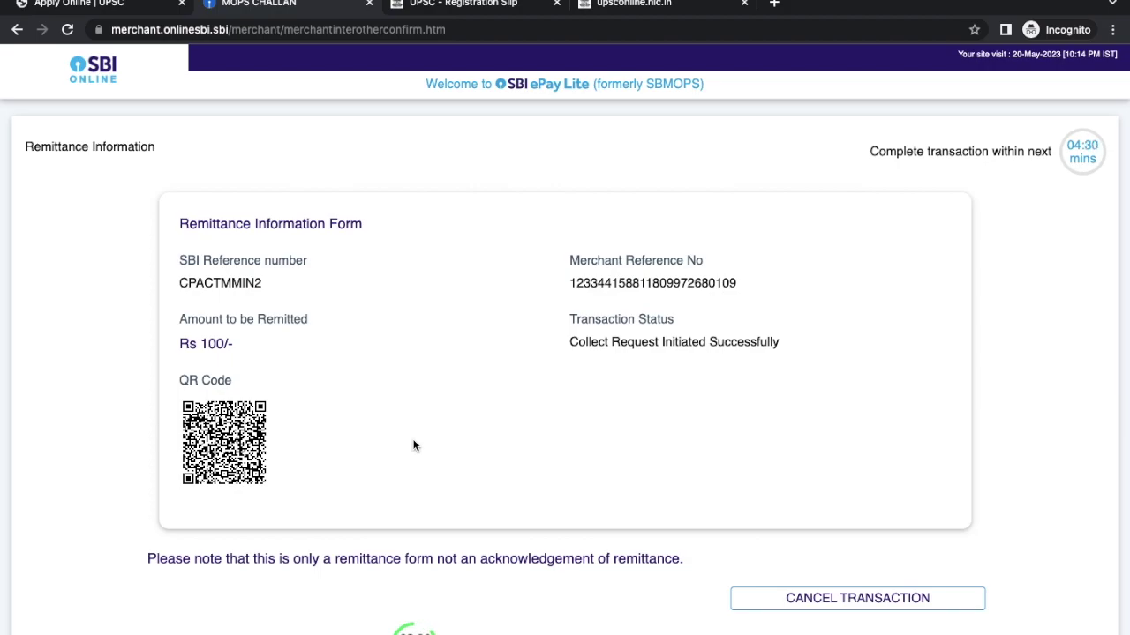
{"action": "left_click", "coordinate": [710, 119]}
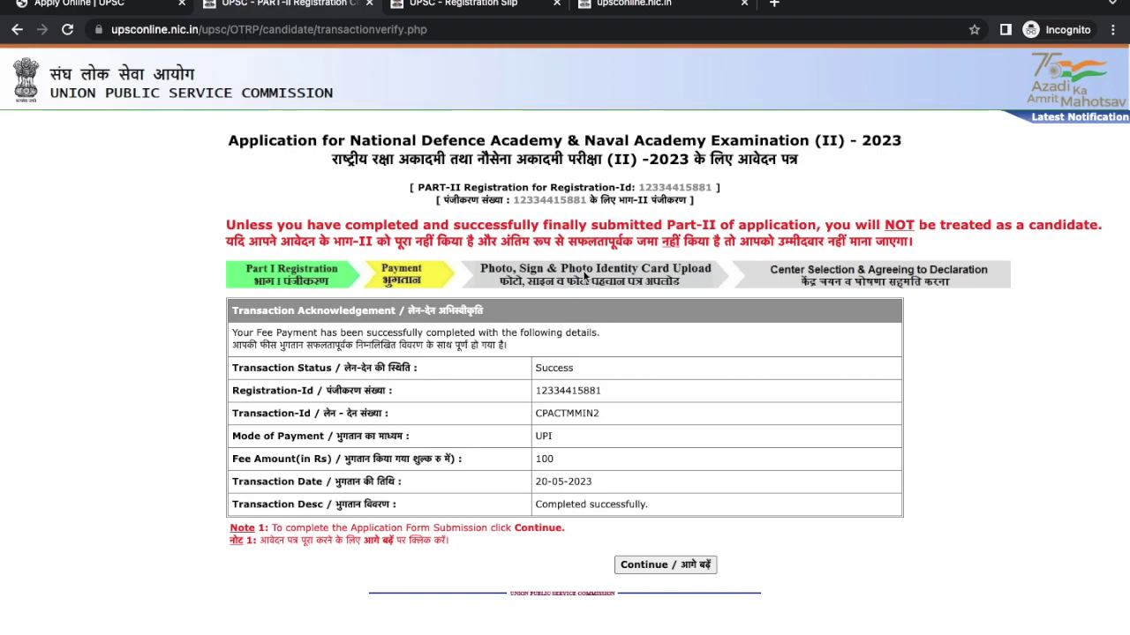
{"action": "left_click", "coordinate": [649, 564]}
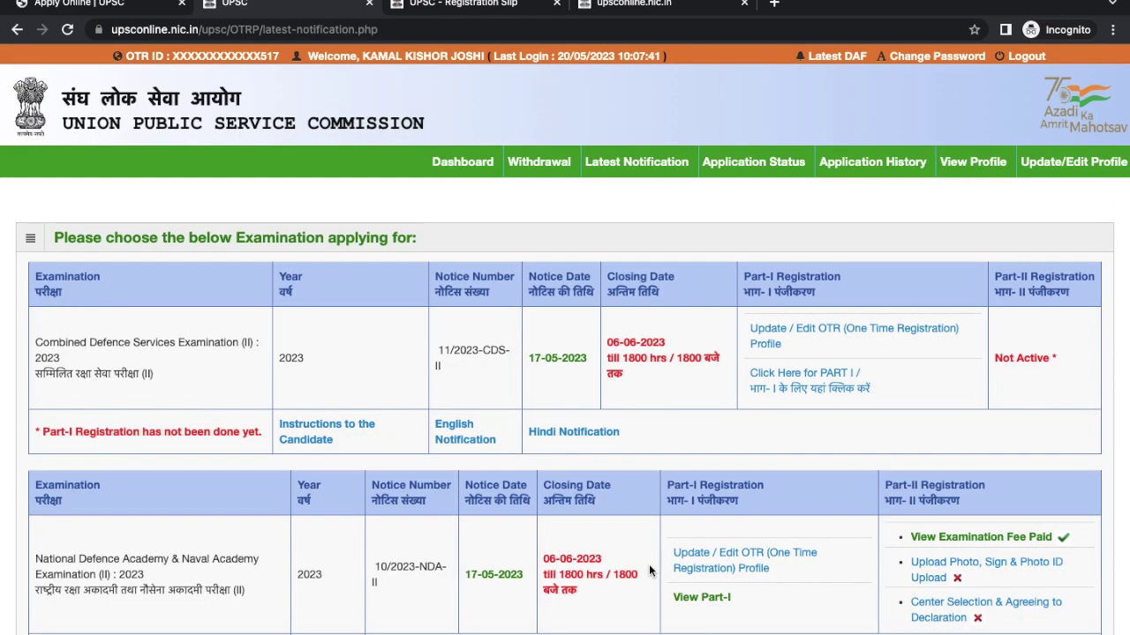
- Upload the photograph, signature and photo ID PDF, then return to the NDA listing
{"action": "left_click", "coordinate": [934, 573]}
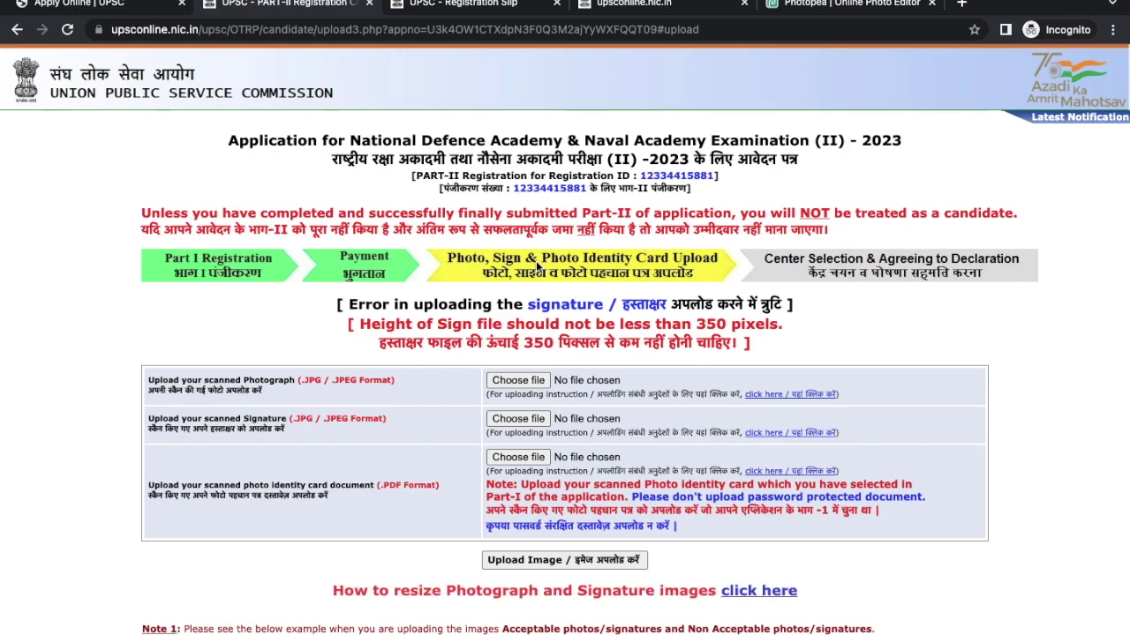
{"action": "scroll", "coordinate": [535, 260], "scroll_direction": "down", "scroll_amount": 1}
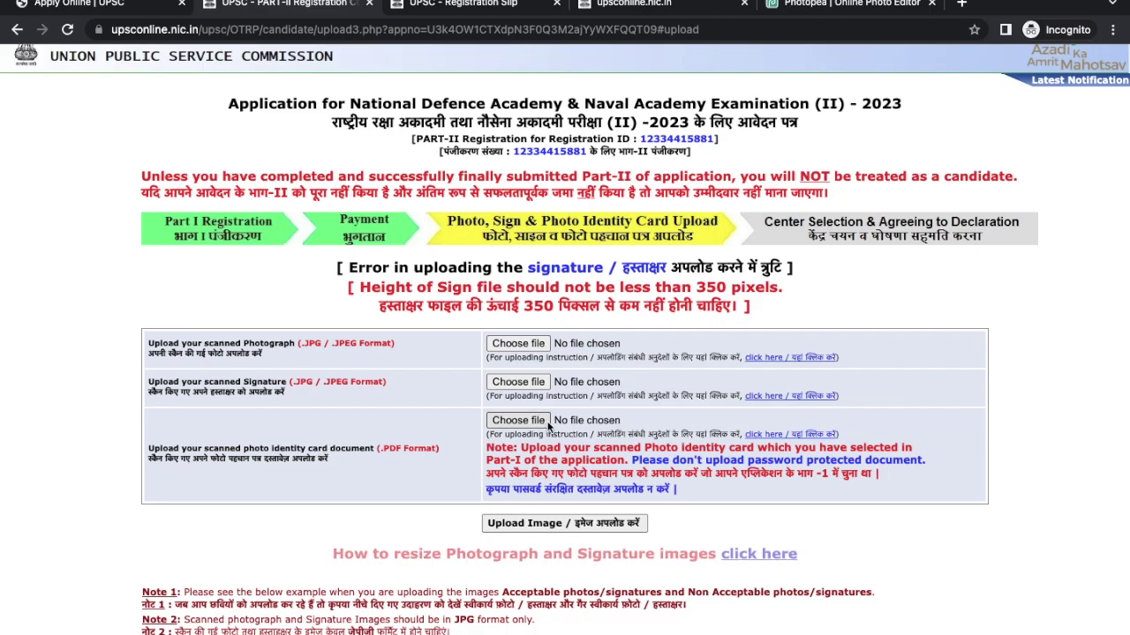
{"action": "scroll", "coordinate": [547, 426], "scroll_direction": "down", "scroll_amount": 3}
{"action": "scroll", "coordinate": [547, 426], "scroll_direction": "down", "scroll_amount": 2}
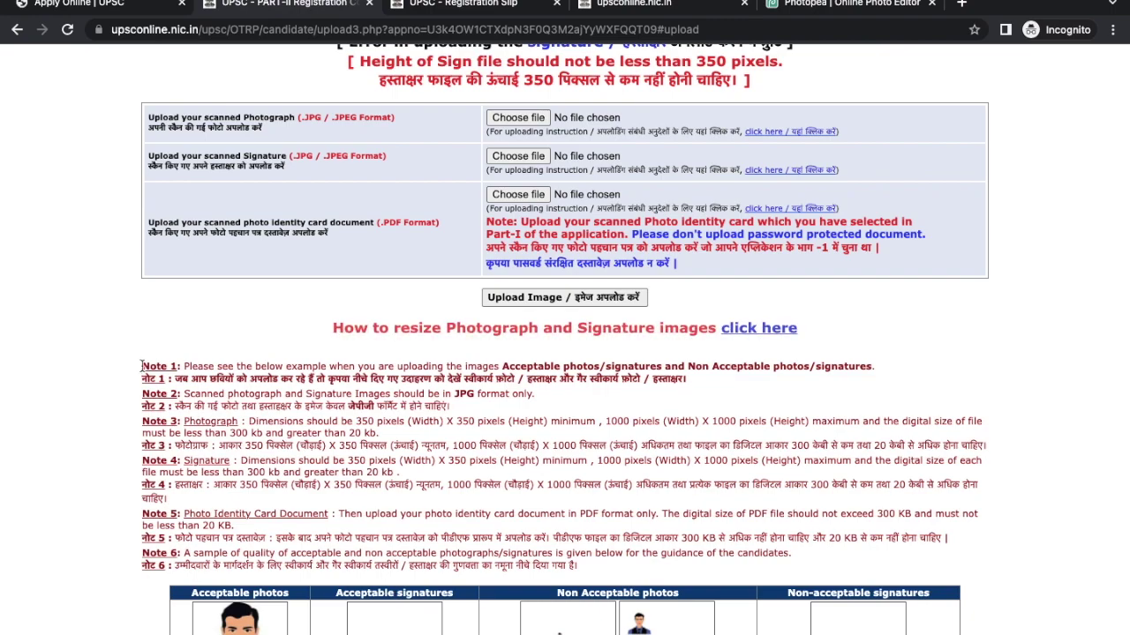
{"action": "left_click_drag", "start_coordinate": [143, 364], "coordinate": [444, 584]}
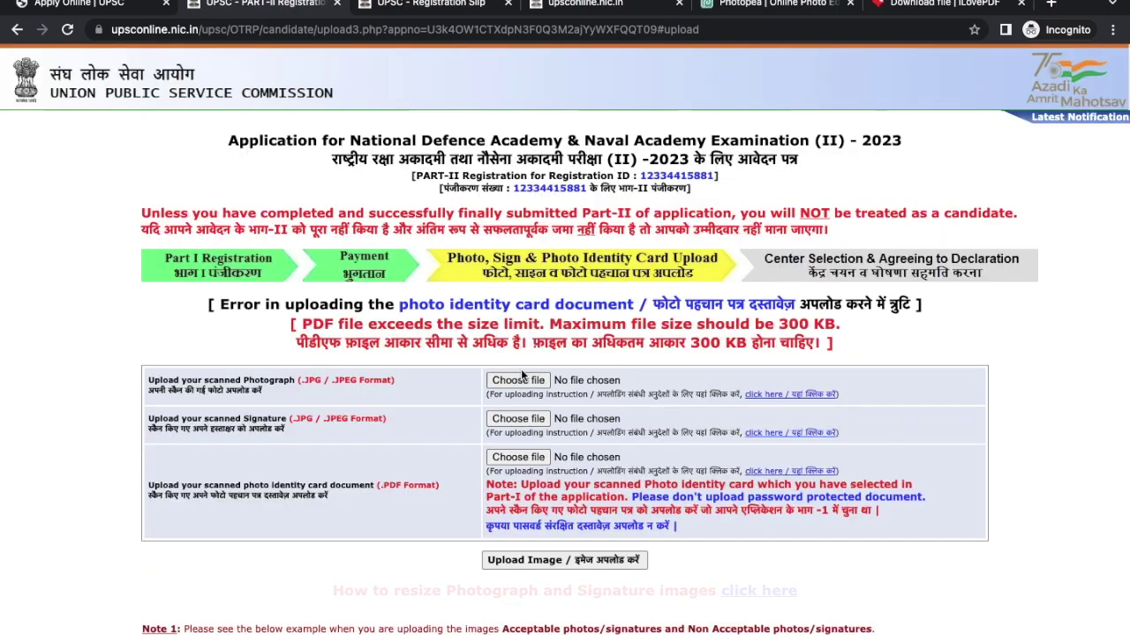
{"action": "left_click", "coordinate": [519, 380]}
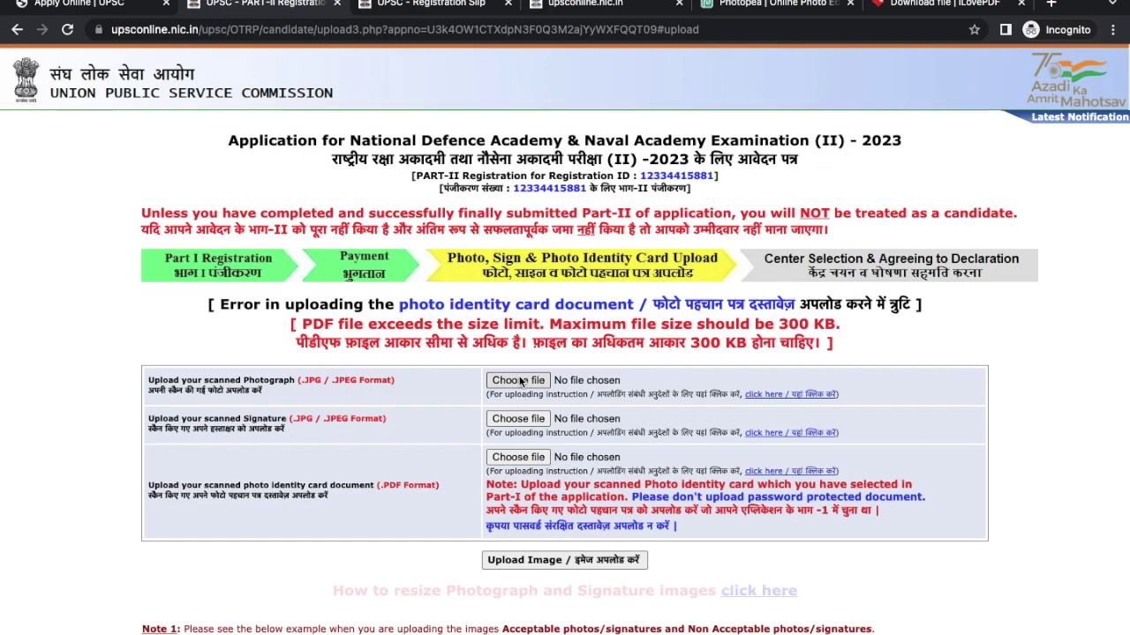
{"action": "left_click", "coordinate": [530, 419]}
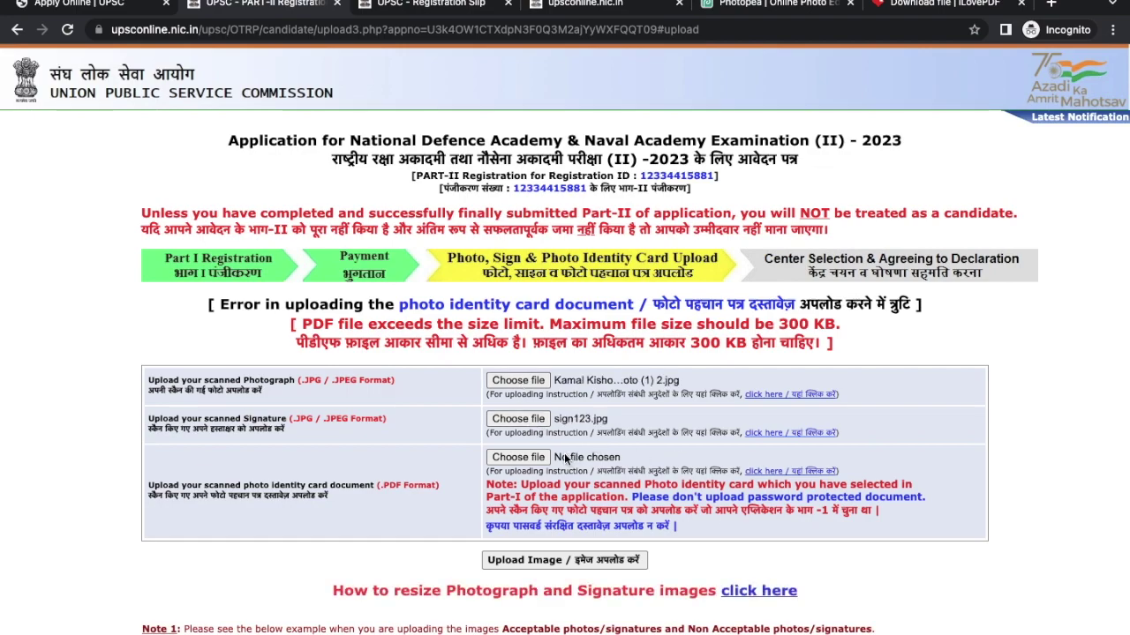
{"action": "left_click", "coordinate": [521, 456]}
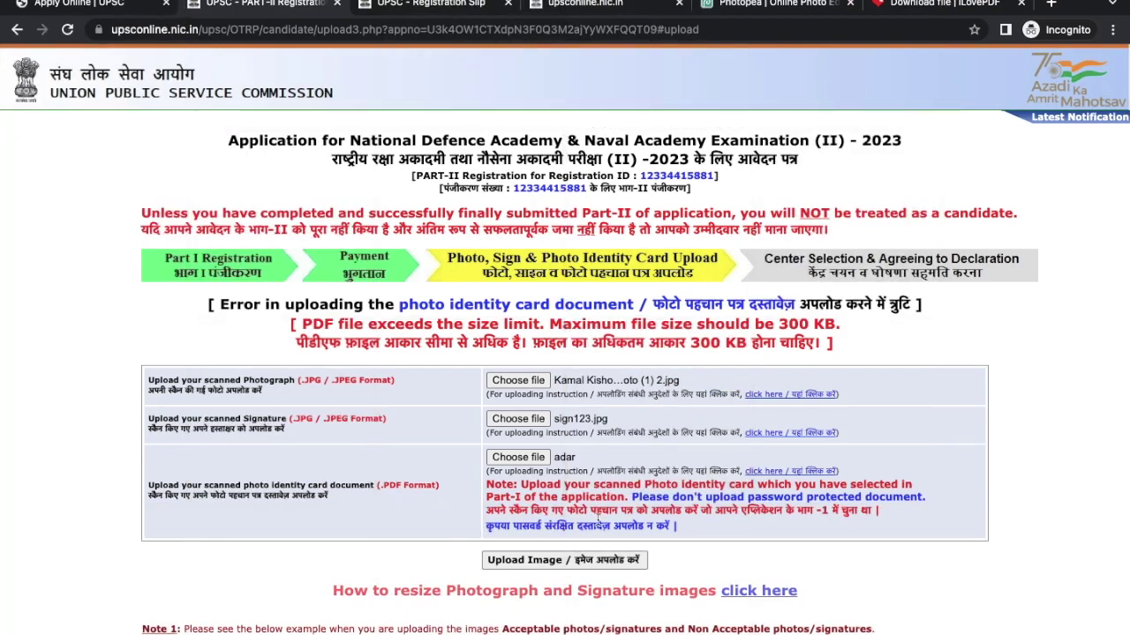
{"action": "left_click", "coordinate": [548, 557]}
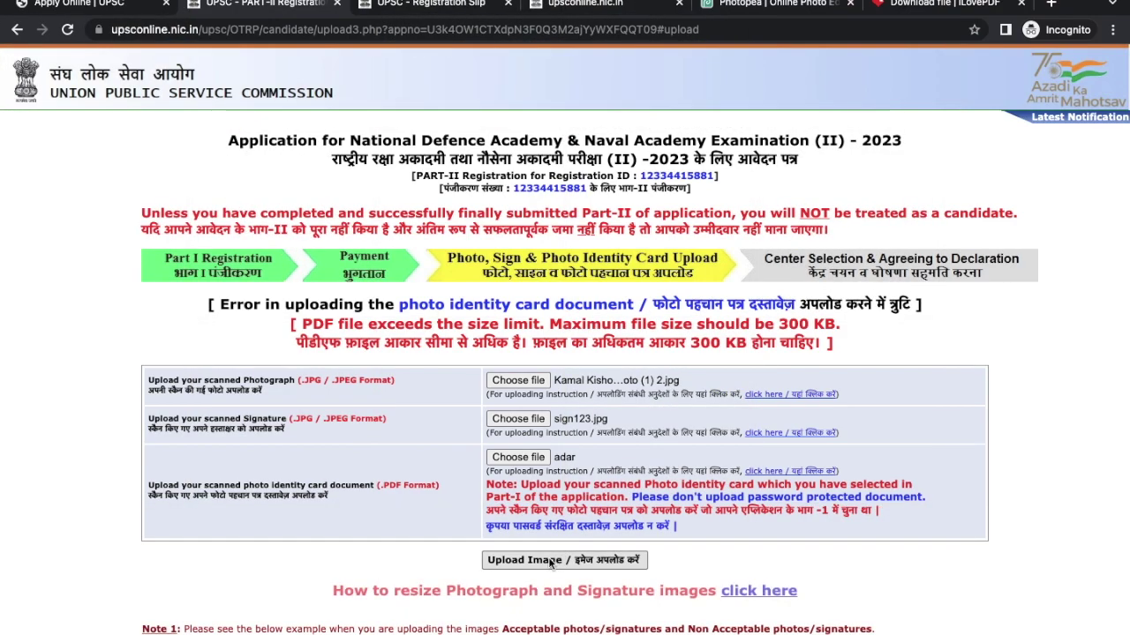
{"action": "scroll", "coordinate": [547, 557], "scroll_direction": "down", "scroll_amount": 6}
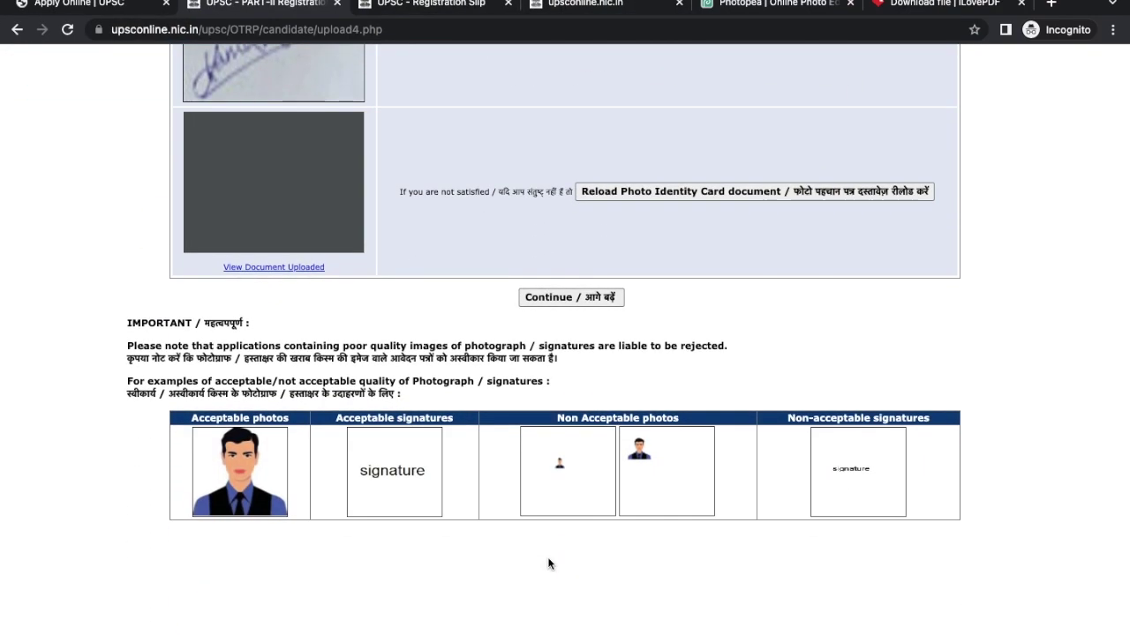
{"action": "left_click", "coordinate": [582, 299]}
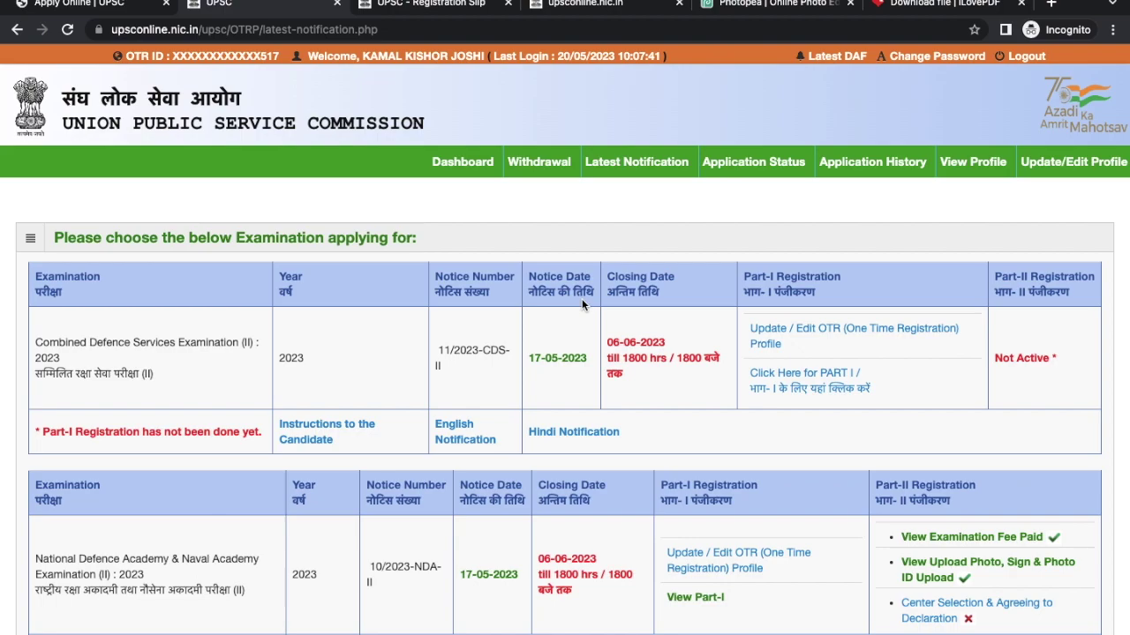
- Select Dehradun as the examination centre and agree to the declaration to submit
{"action": "scroll", "coordinate": [582, 305], "scroll_direction": "down", "scroll_amount": 3}
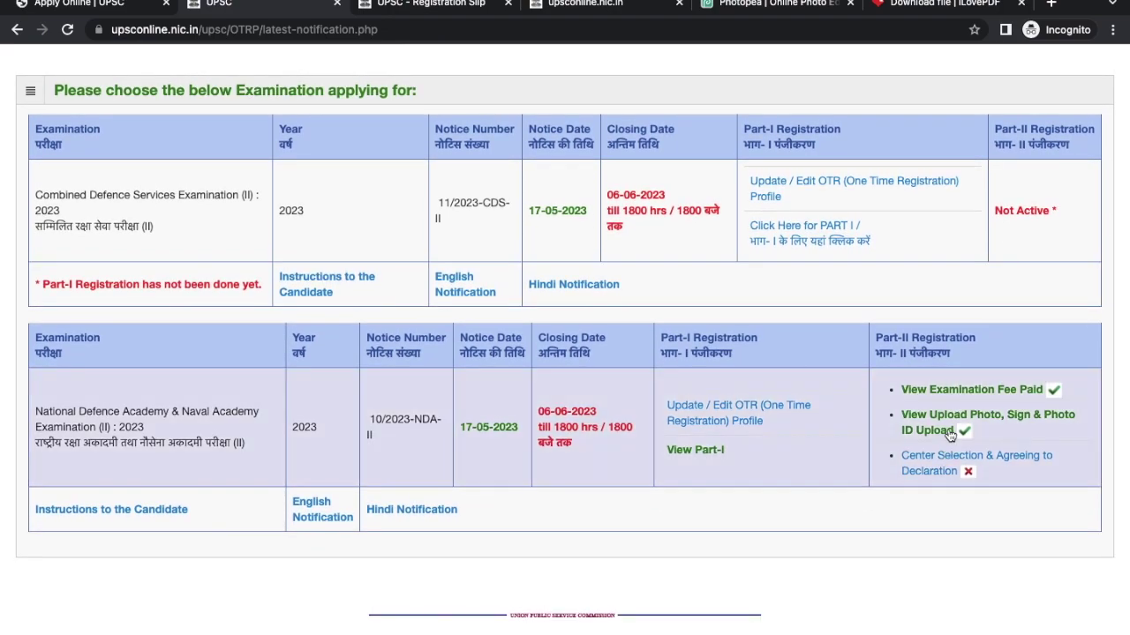
{"action": "left_click", "coordinate": [950, 464]}
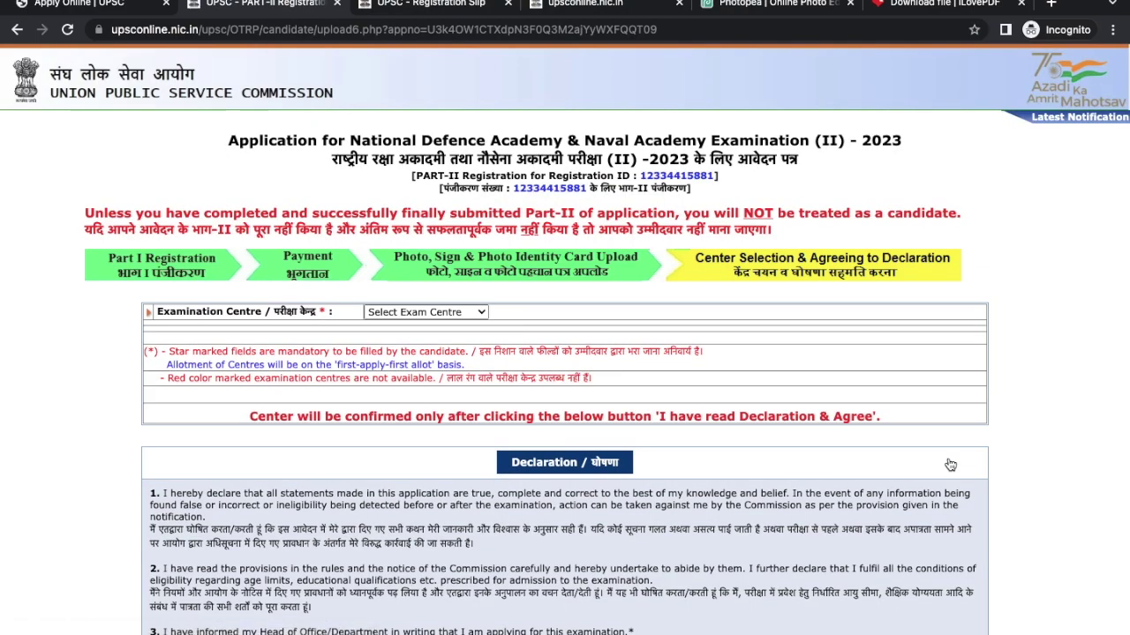
{"action": "scroll", "coordinate": [655, 438], "scroll_direction": "down", "scroll_amount": 1}
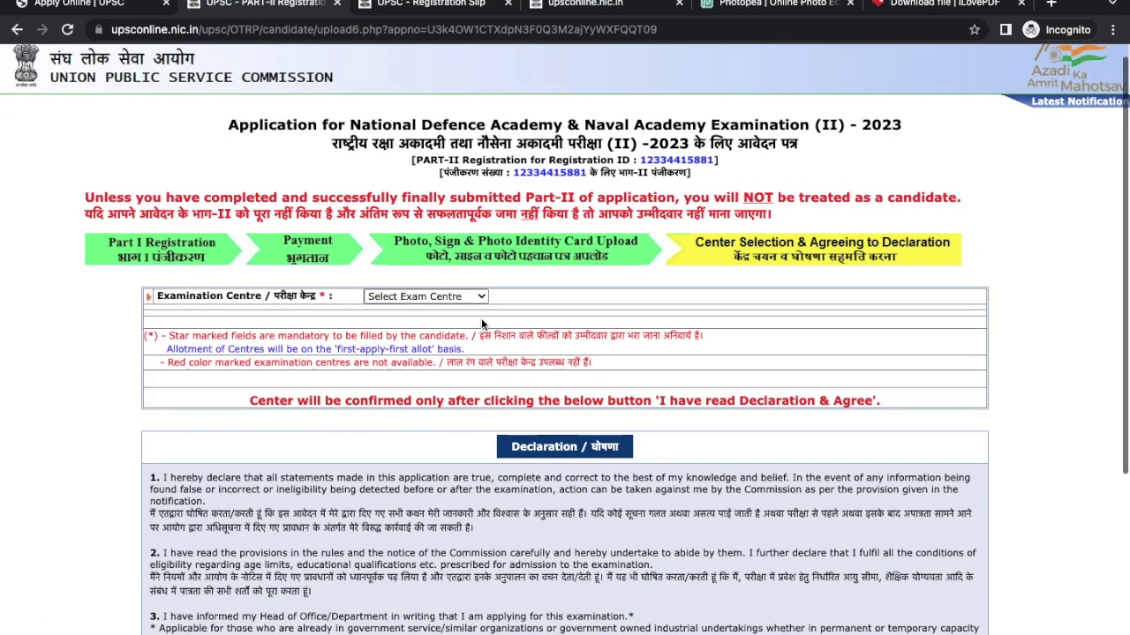
{"action": "left_click", "coordinate": [464, 300]}
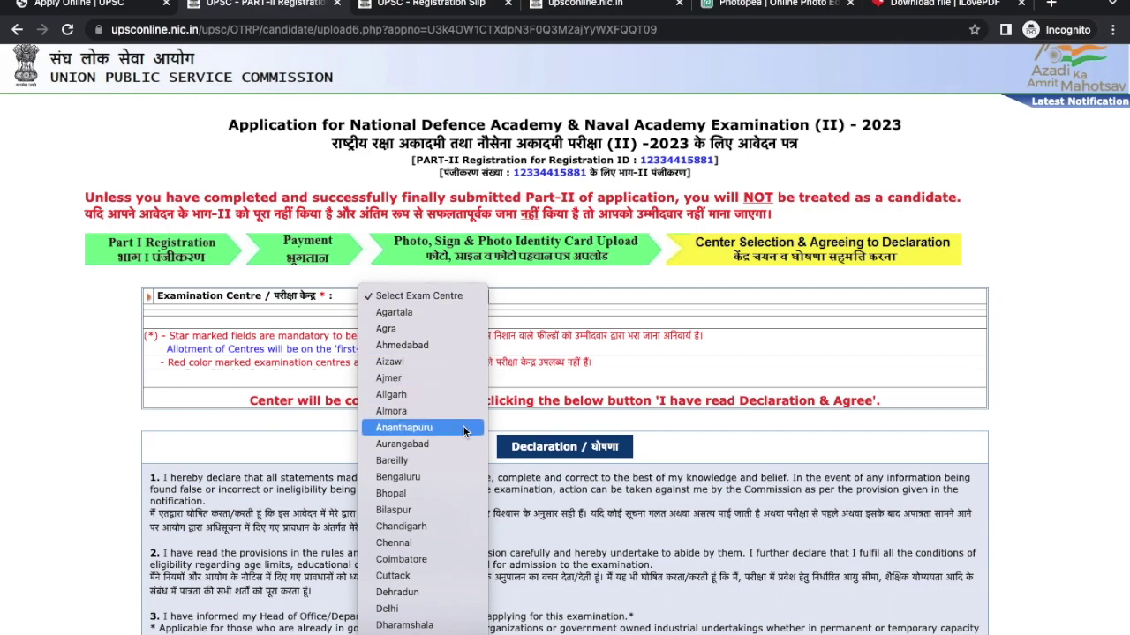
{"action": "scroll", "coordinate": [462, 426], "scroll_direction": "down", "scroll_amount": 5}
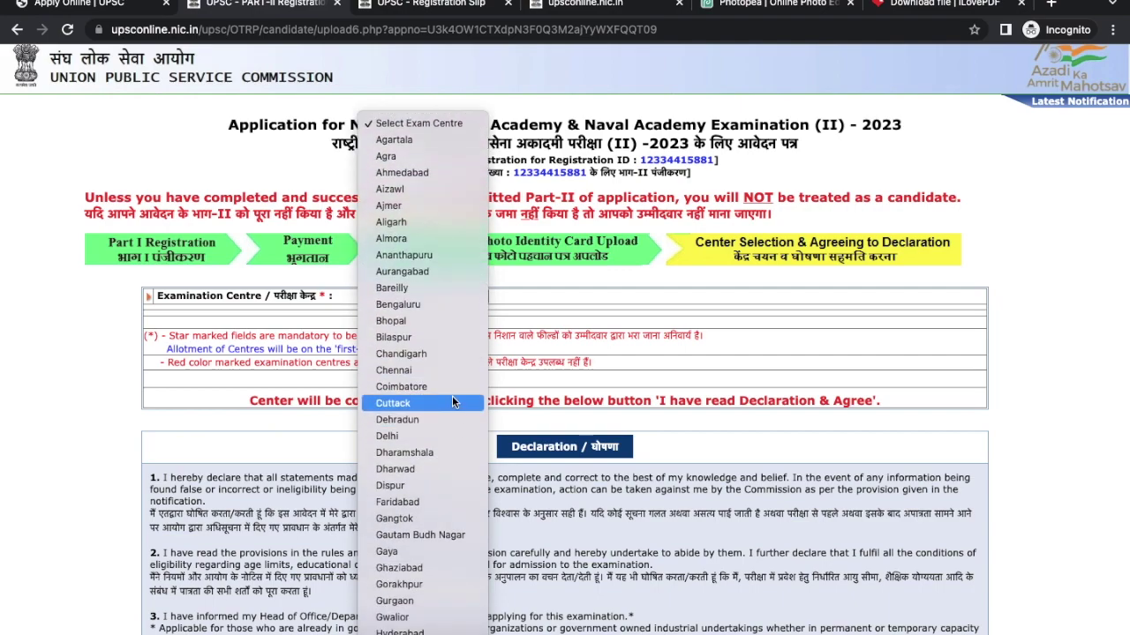
{"action": "key", "text": "Escape"}
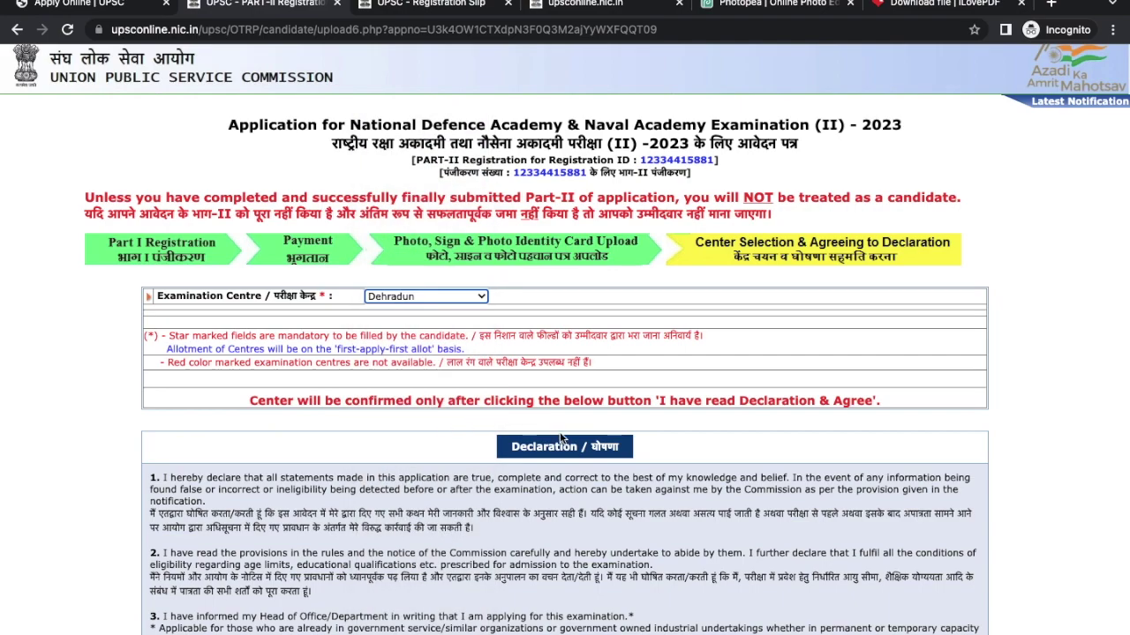
{"action": "scroll", "coordinate": [561, 443], "scroll_direction": "down", "scroll_amount": 1}
{"action": "scroll", "coordinate": [559, 441], "scroll_direction": "down", "scroll_amount": 3}
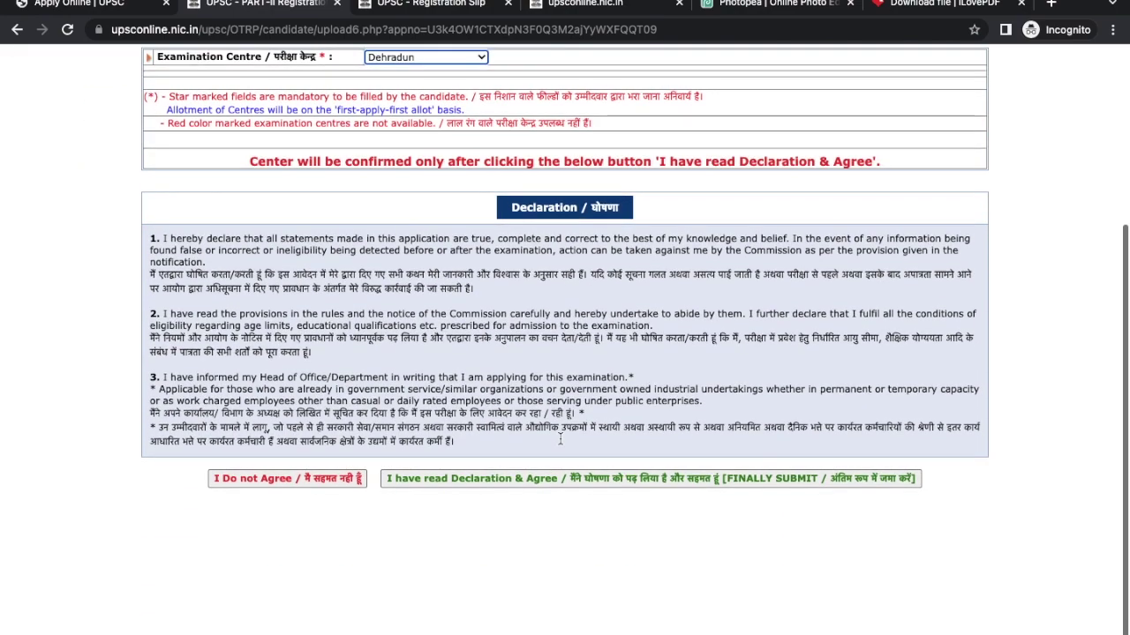
{"action": "left_click", "coordinate": [496, 478]}
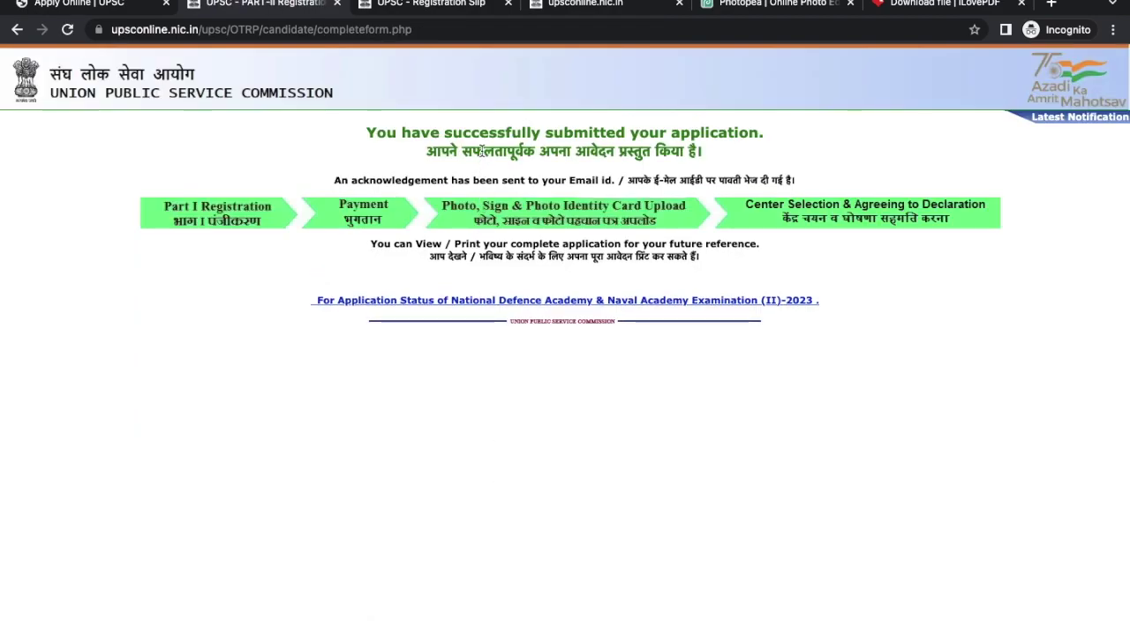
- Open the NDA application status and view the application showing Part-I and Part-II Completed
{"action": "double_click", "coordinate": [482, 151]}
{"action": "triple_click", "coordinate": [482, 151]}
{"action": "scroll", "coordinate": [602, 424], "scroll_direction": "down", "scroll_amount": 1}
{"action": "scroll", "coordinate": [603, 425], "scroll_direction": "up", "scroll_amount": 1}
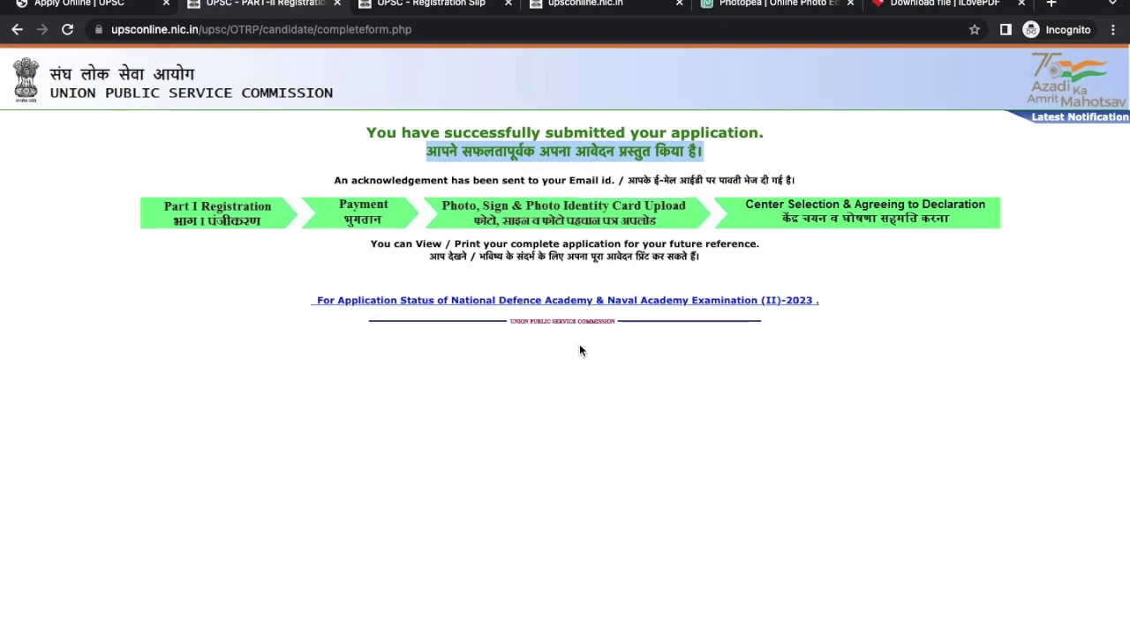
{"action": "left_click", "coordinate": [623, 302]}
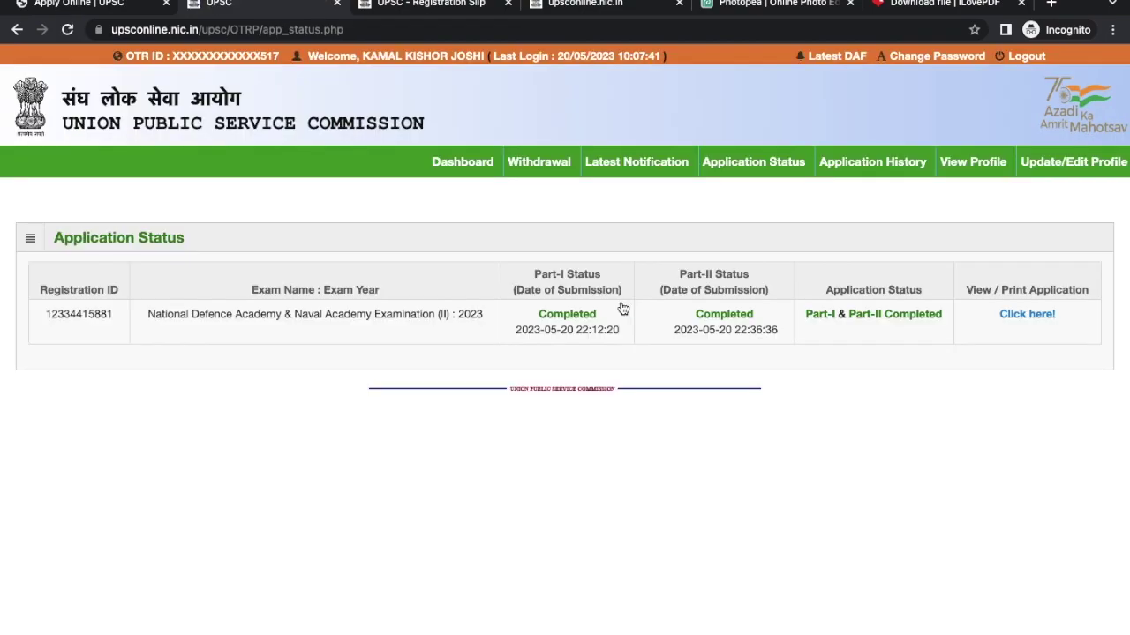
{"action": "left_click", "coordinate": [1043, 317]}
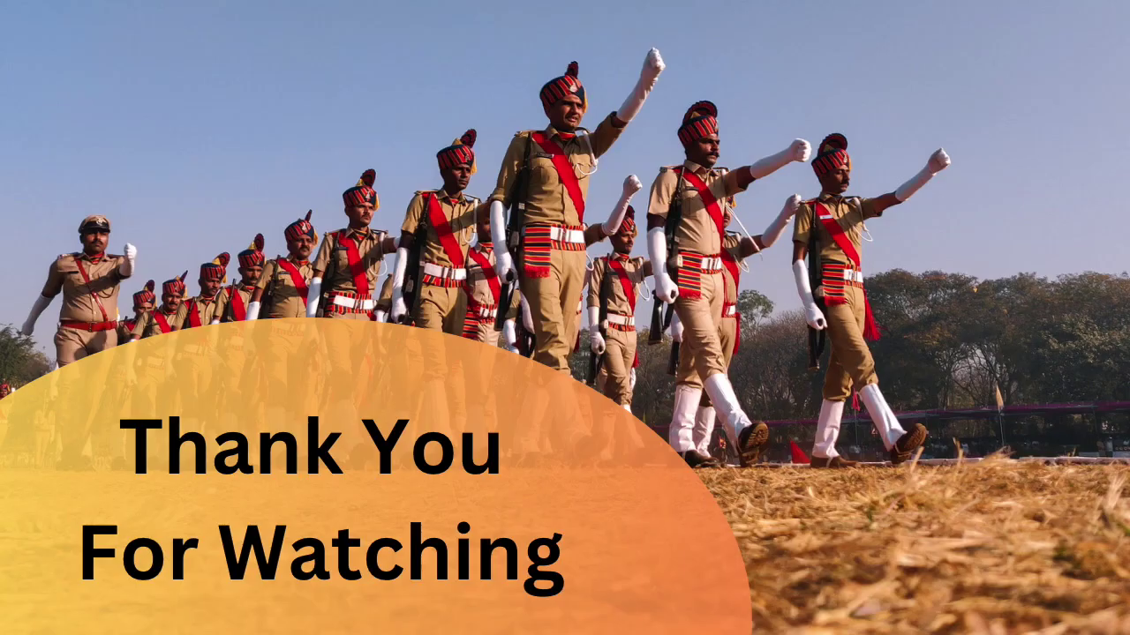